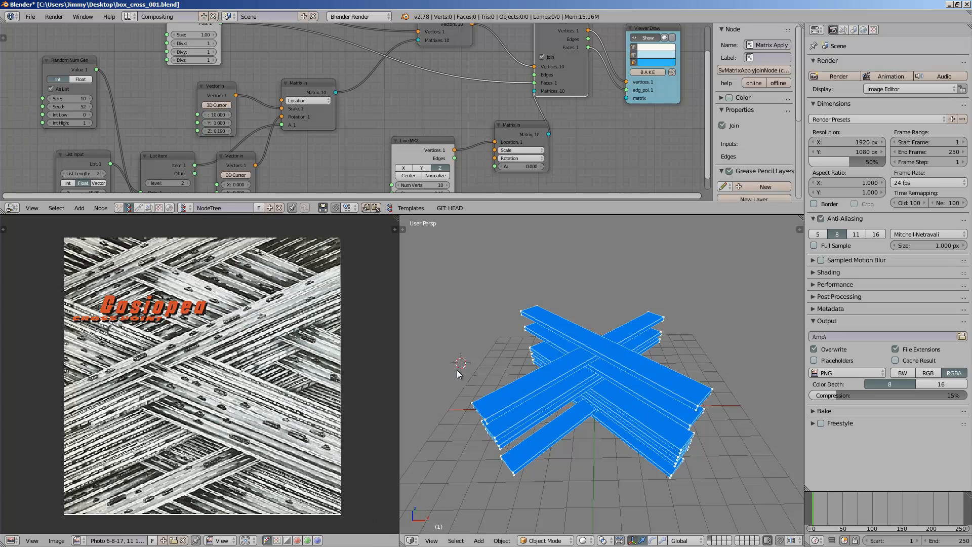
# Step: Examine the crossed plank stack from several angles alongside its reference image and the node setup that generates it
pyautogui.moveTo(459, 359); pyautogui.dragTo(461, 334, button='middle')
pyautogui.scroll(-2, 441, 50)
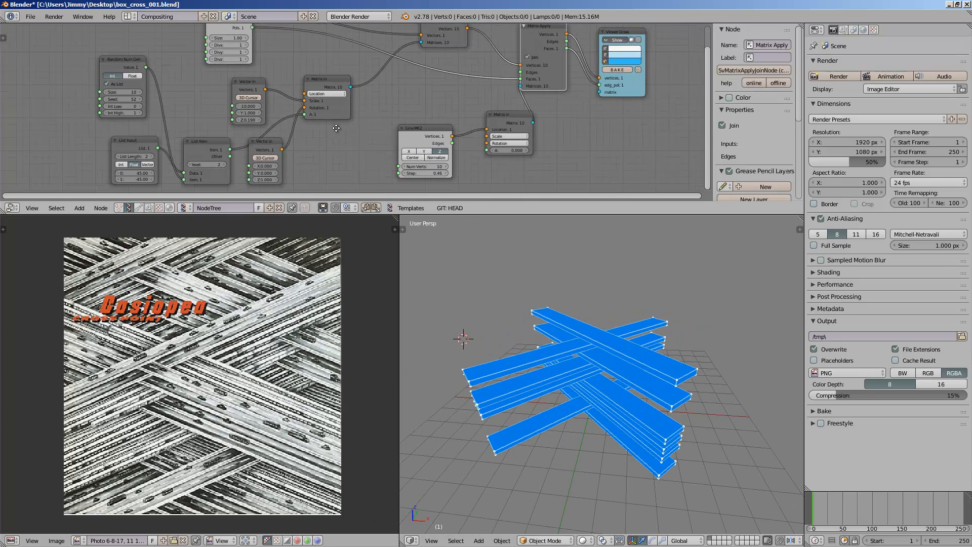
pyautogui.moveTo(441, 300); pyautogui.dragTo(458, 304, button='middle')
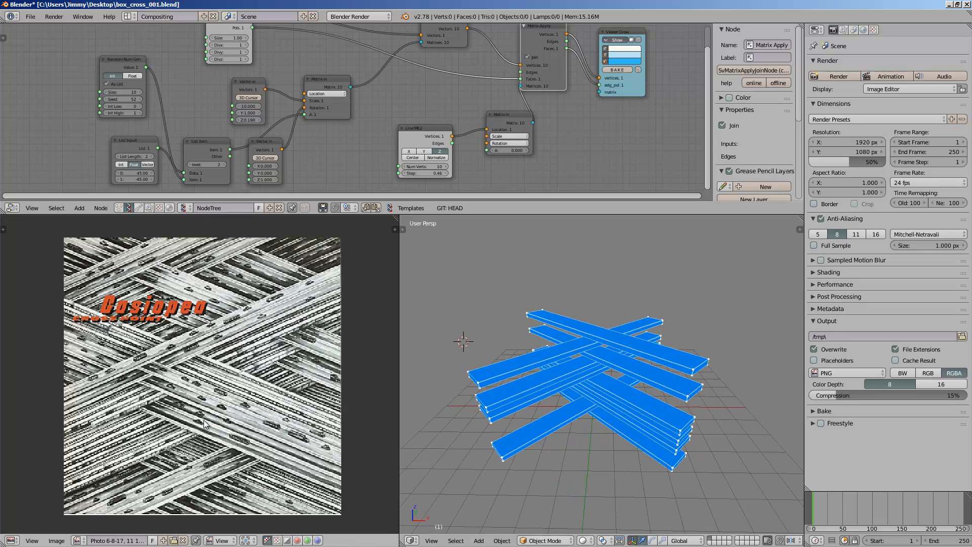
pyautogui.moveTo(501, 380); pyautogui.dragTo(571, 360, button='middle')
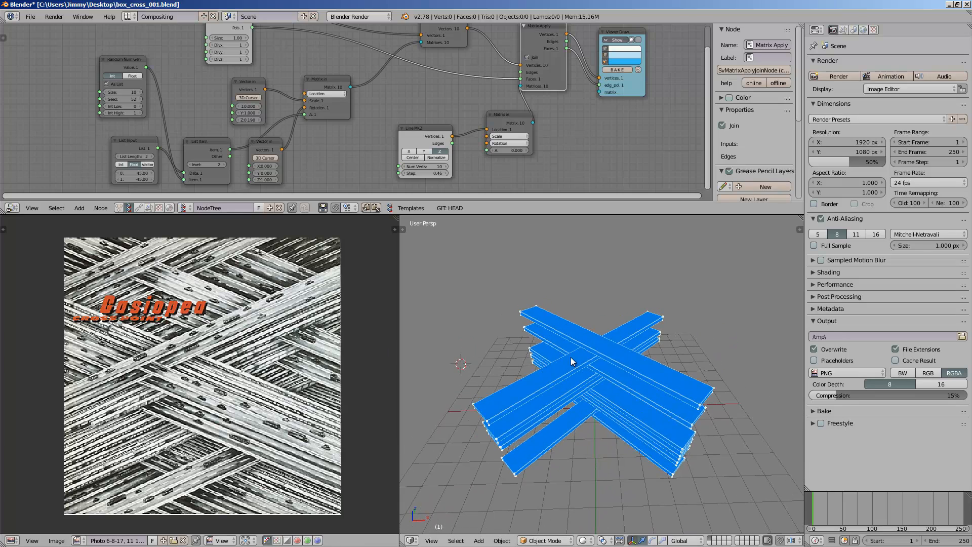
pyautogui.moveTo(616, 328); pyautogui.dragTo(566, 341, button='middle')
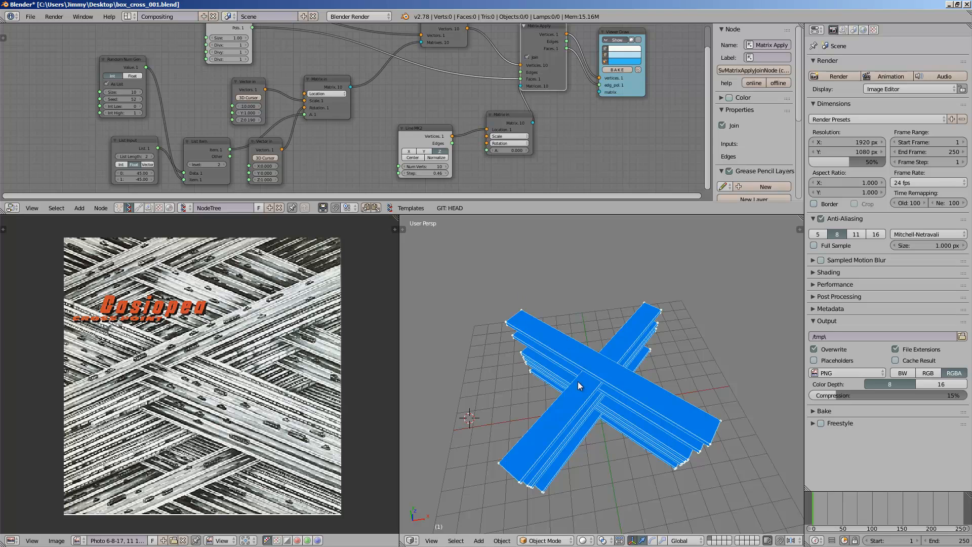
pyautogui.moveTo(579, 386); pyautogui.dragTo(589, 326, button='middle')
pyautogui.moveTo(663, 366); pyautogui.dragTo(597, 309, button='middle')
pyautogui.moveTo(328, 132); pyautogui.dragTo(340, 124, button='middle')
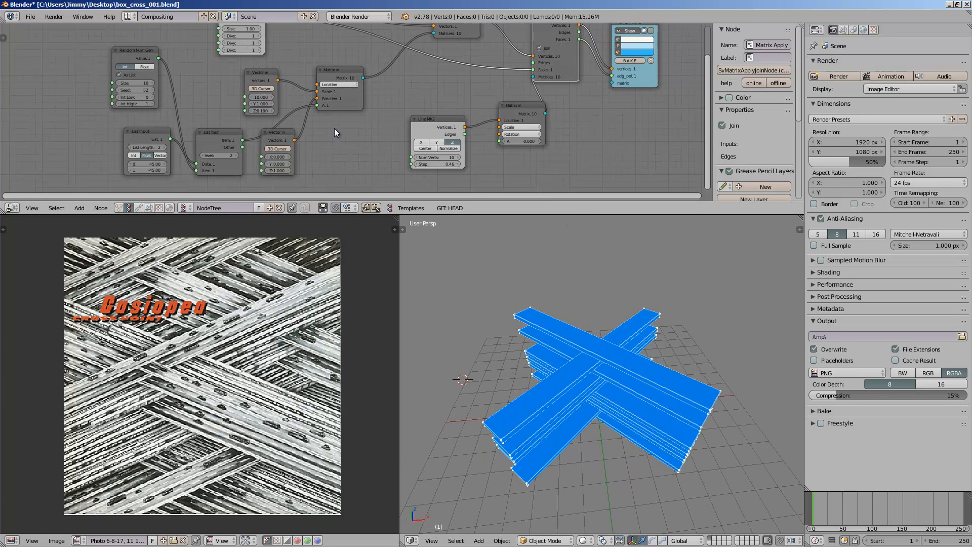
pyautogui.moveTo(577, 364); pyautogui.dragTo(646, 406, button='middle')
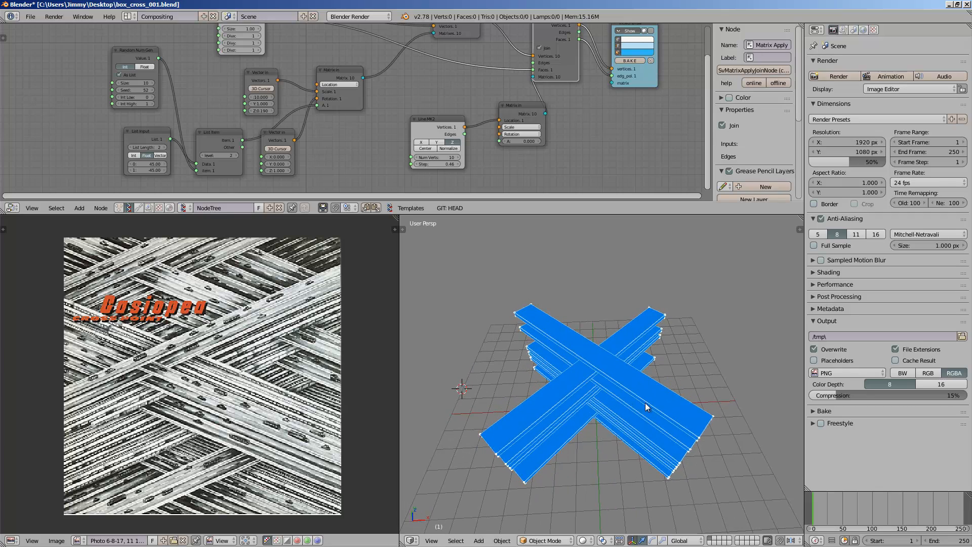
pyautogui.moveTo(557, 343); pyautogui.dragTo(536, 420, button='middle')
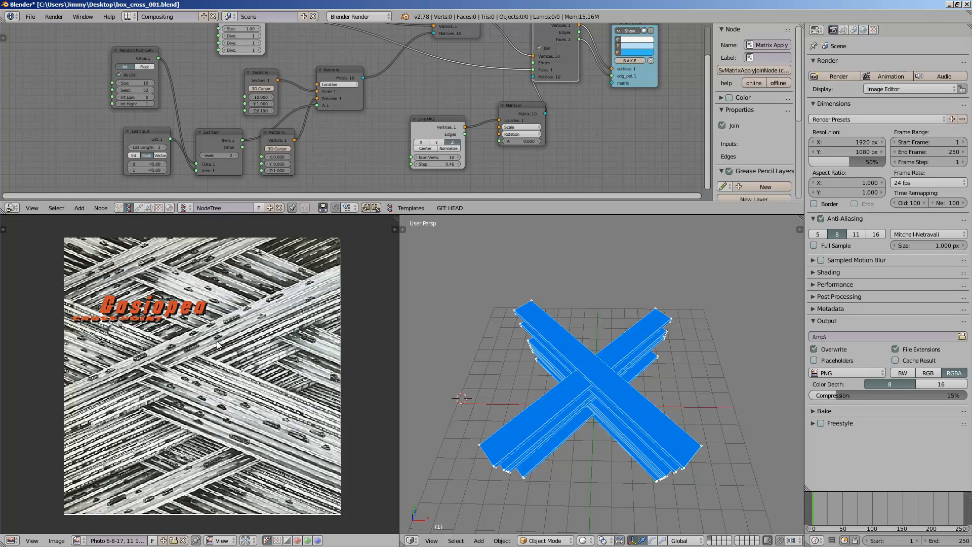
pyautogui.moveTo(628, 394)
pyautogui.mouseDown(button='middle')
pyautogui.moveTo(657, 387)
pyautogui.moveTo(678, 351)
pyautogui.moveTo(646, 402)
pyautogui.mouseUp(button='middle')
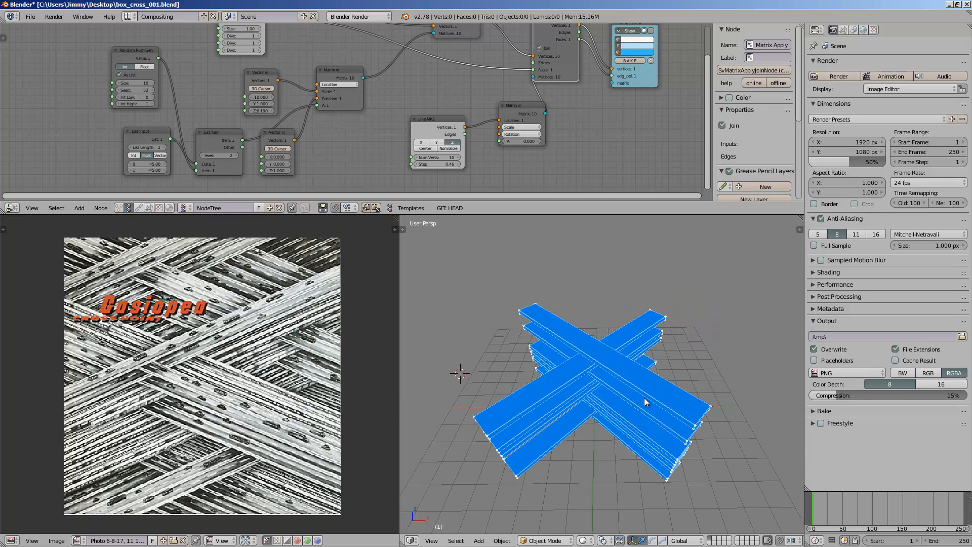
pyautogui.moveTo(648, 357); pyautogui.dragTo(643, 324, button='middle')
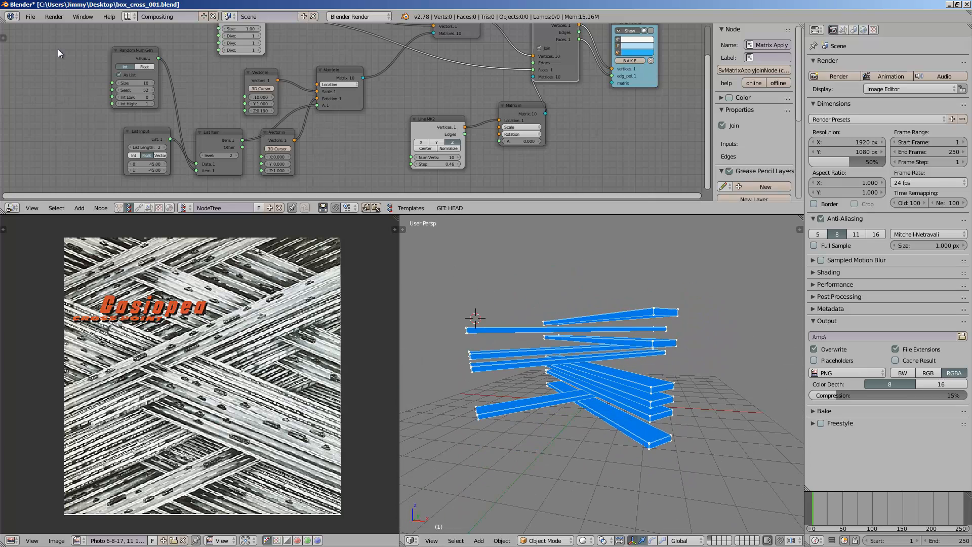
# Step: Start a new file and delete all the default objects from the scene
pyautogui.click(32, 19)
pyautogui.click(41, 28)
pyautogui.click(39, 34)
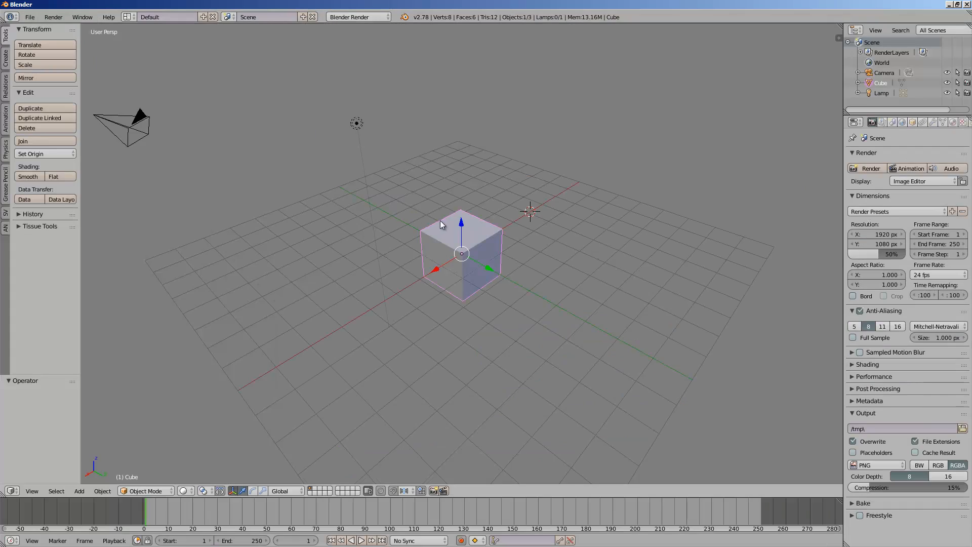
pyautogui.press('a')
pyautogui.press('x')
pyautogui.click(441, 208)
# Step: Switch to the Compositing screen layout and create a new Sverchok node tree
pyautogui.click(127, 16)
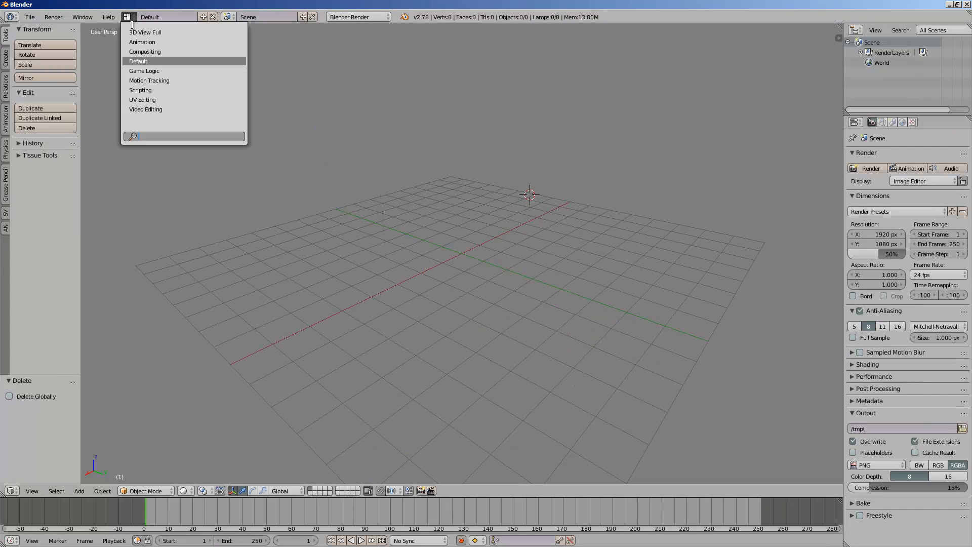
pyautogui.click(144, 51)
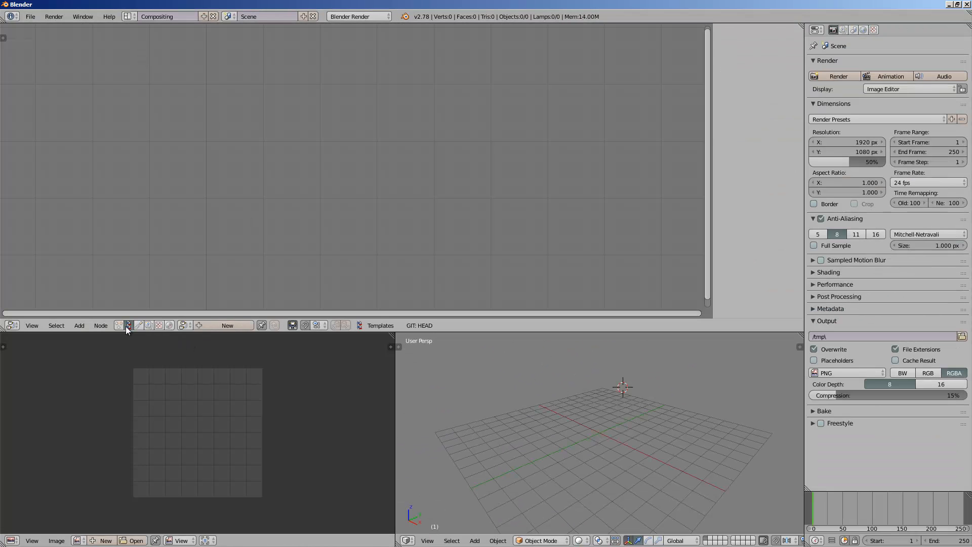
pyautogui.click(211, 323)
# Step: Save the file on the Desktop as sv_casiopea_road_001.blend
pyautogui.hotkey('ctrl', 's')
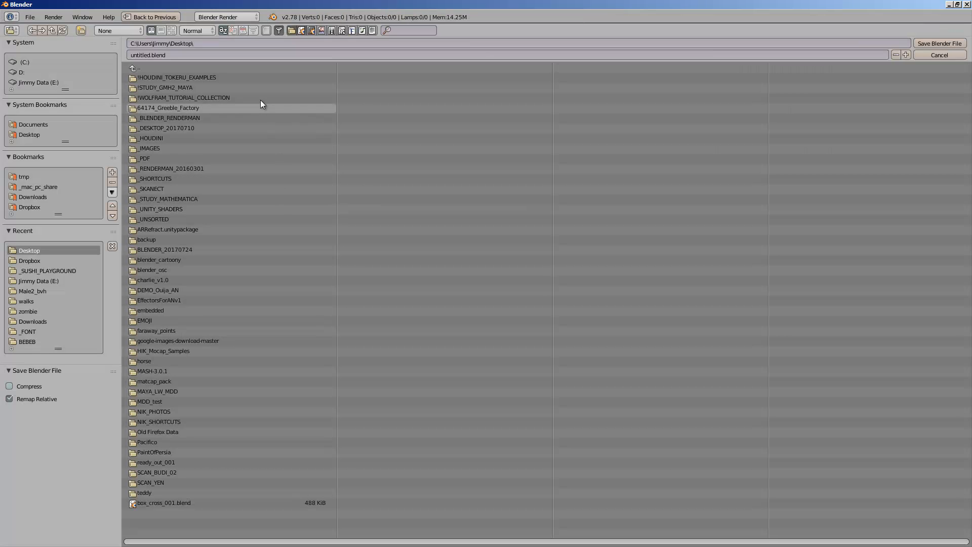
pyautogui.click(250, 58)
pyautogui.write('sv_casio')
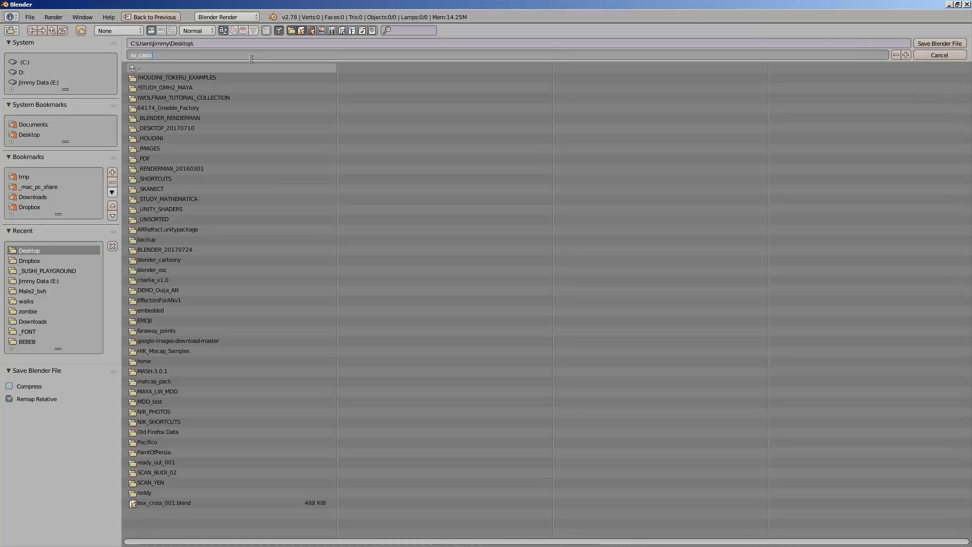
pyautogui.write('pea_road_001.blend')
pyautogui.press('Return')
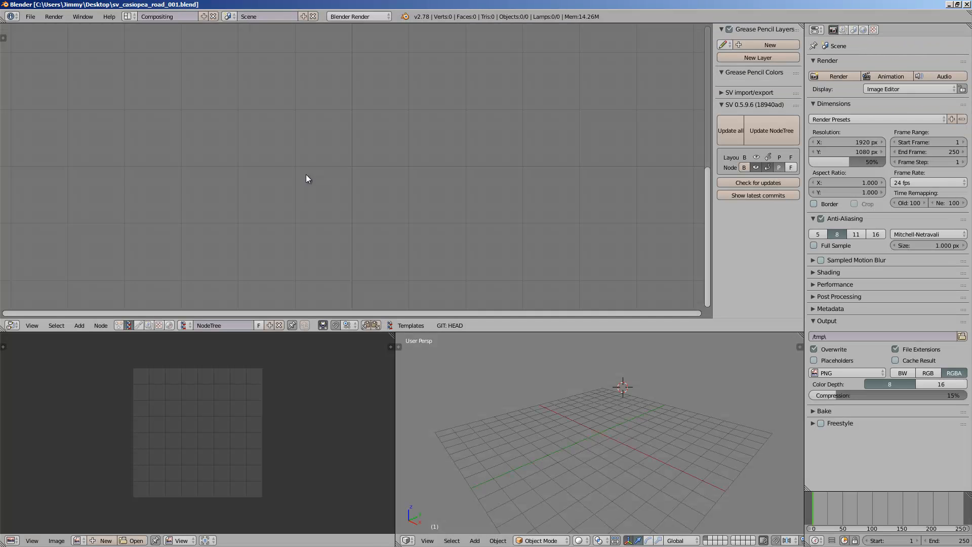
# Step: Add a Box node and a Viewer Draw node to the node tree, spaced apart from each other
pyautogui.moveTo(289, 156); pyautogui.dragTo(293, 129, button='middle')
pyautogui.hotkey('alt', 'space')
pyautogui.write('Box')
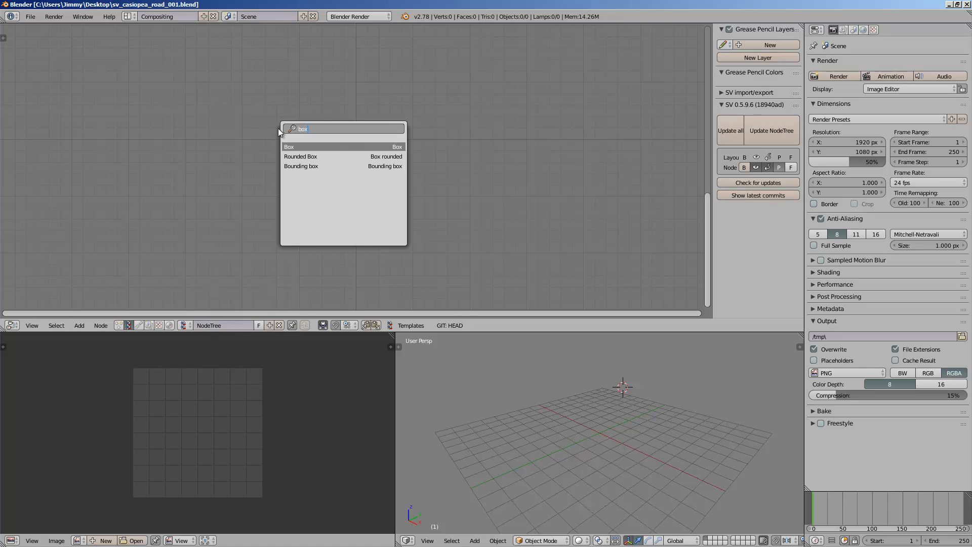
pyautogui.press('Return')
pyautogui.hotkey('alt', 'space')
pyautogui.write('viewe')
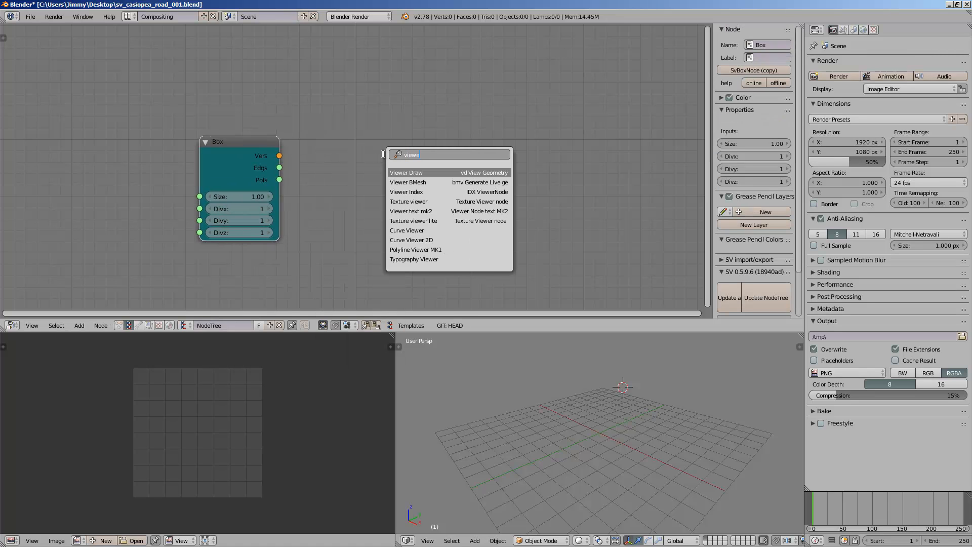
pyautogui.press('Return')
pyautogui.click(442, 135)
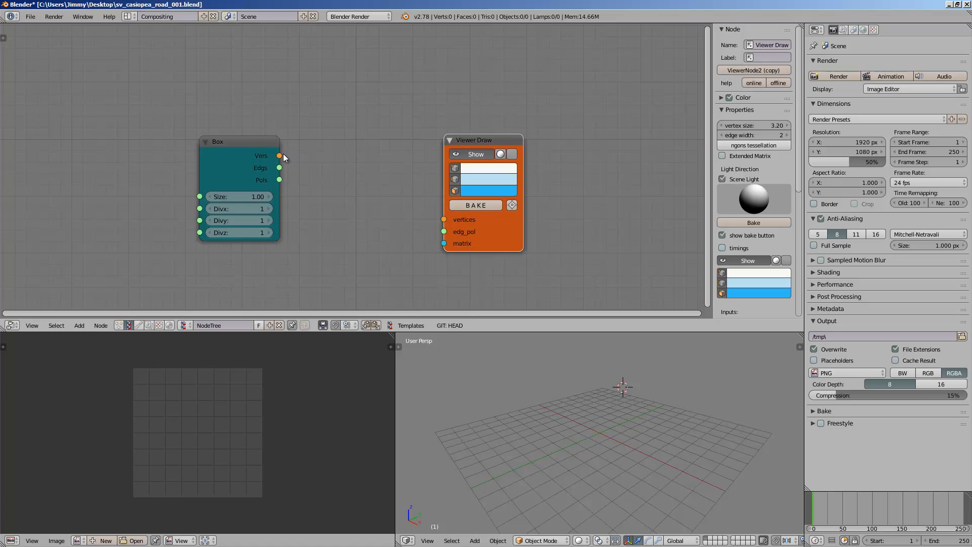
# Step: Connect the Box node's Vers and Pols outputs to the vertices and edg_pol inputs of Viewer Draw
pyautogui.moveTo(279, 156)
pyautogui.mouseDown()
pyautogui.moveTo(444, 219)
pyautogui.moveTo(442, 228)
pyautogui.moveTo(329, 205)
pyautogui.moveTo(279, 181)
pyautogui.mouseUp()
pyautogui.moveTo(245, 145); pyautogui.dragTo(198, 146)
pyautogui.scroll(7, 598, 404)
pyautogui.moveTo(597, 404)
pyautogui.mouseDown(button='middle')
pyautogui.moveTo(615, 381)
pyautogui.moveTo(676, 414)
pyautogui.moveTo(582, 405)
pyautogui.moveTo(597, 435)
pyautogui.moveTo(465, 398)
pyautogui.moveTo(628, 438)
pyautogui.moveTo(528, 412)
pyautogui.moveTo(602, 429)
pyautogui.moveTo(576, 422)
pyautogui.moveTo(636, 398)
pyautogui.mouseUp(button='middle')
pyautogui.click(603, 443)
pyautogui.moveTo(604, 443); pyautogui.dragTo(551, 438, button='middle')
pyautogui.click(569, 425)
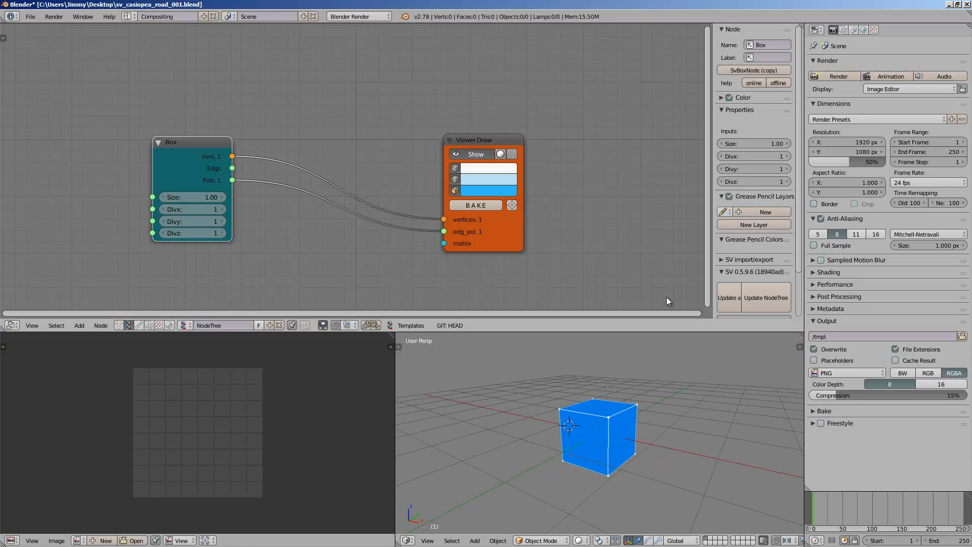
# Step: Hide the node editor's properties region and insert a Matrix Apply (verts) node into the vertex link between Box and Viewer Draw
pyautogui.moveTo(712, 204); pyautogui.dragTo(821, 207)
pyautogui.moveTo(645, 417); pyautogui.dragTo(634, 441, button='middle')
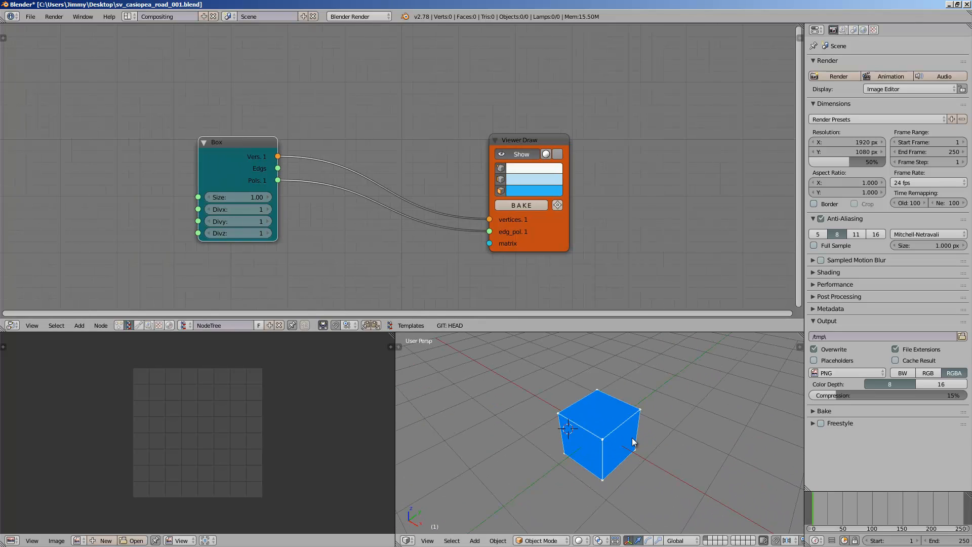
pyautogui.moveTo(538, 238); pyautogui.dragTo(591, 232)
pyautogui.hotkey('alt', 'space')
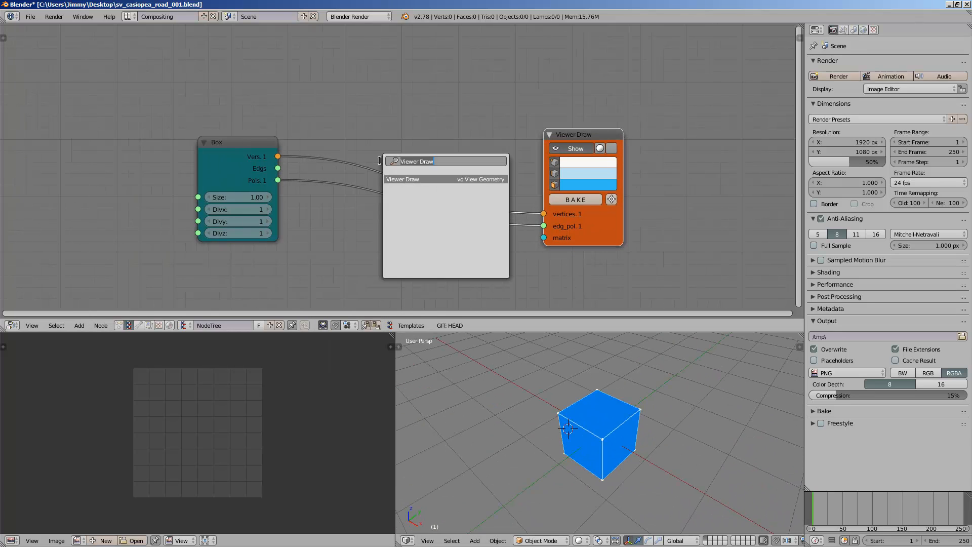
pyautogui.write('matrix')
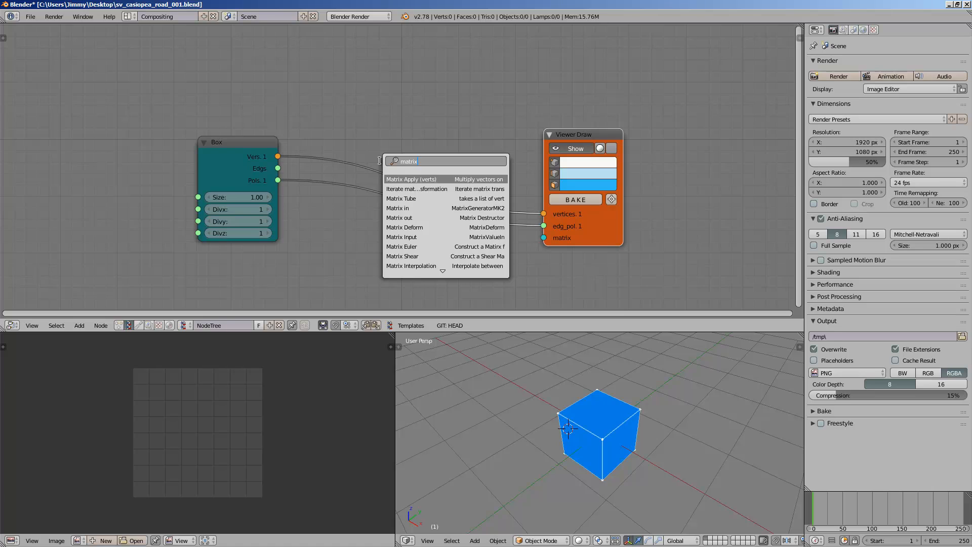
pyautogui.press('Return')
pyautogui.click(382, 147)
pyautogui.moveTo(420, 147); pyautogui.dragTo(446, 127)
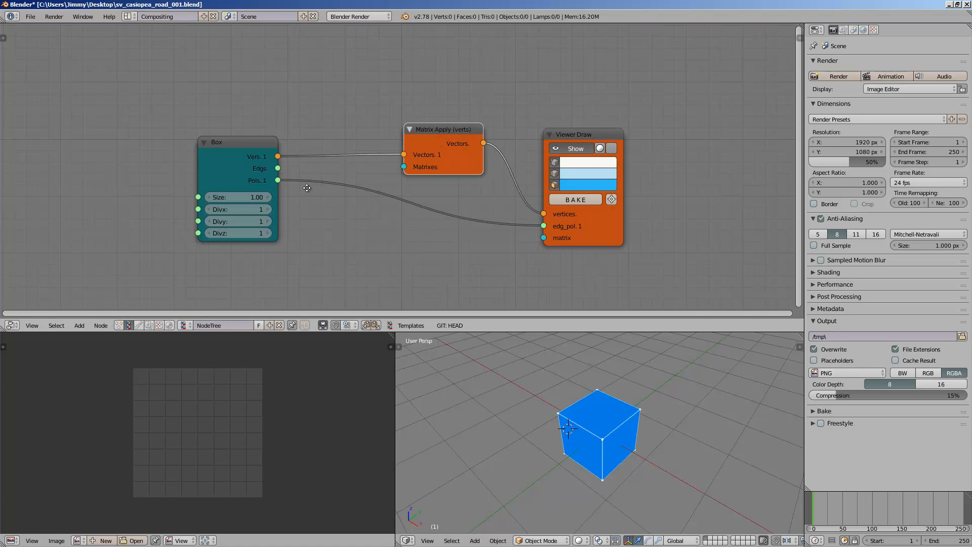
# Step: Move the Box node further from Matrix Apply, then add a Matrix in node and connect its output to the Matrixes input
pyautogui.moveTo(306, 188); pyautogui.dragTo(329, 148, button='middle')
pyautogui.press('g')
pyautogui.click(155, 111)
pyautogui.moveTo(276, 102); pyautogui.dragTo(179, 102)
pyautogui.hotkey('alt', 'space')
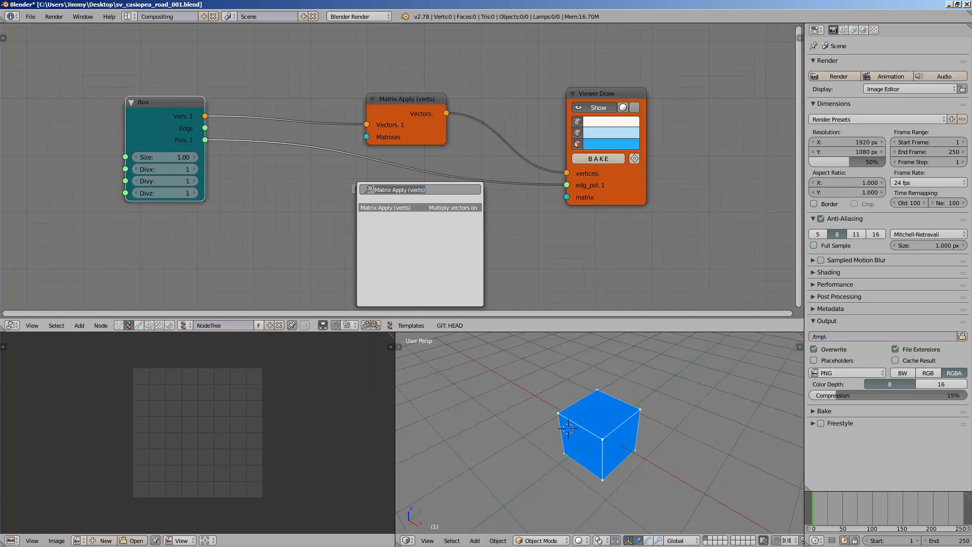
pyautogui.write('in')
pyautogui.press('Return')
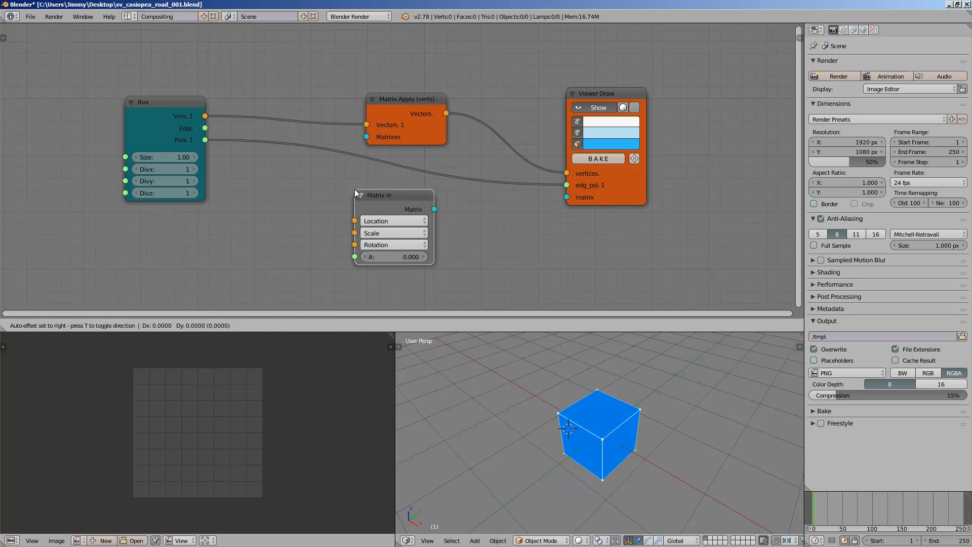
pyautogui.click(307, 190)
pyautogui.moveTo(351, 193); pyautogui.dragTo(367, 138)
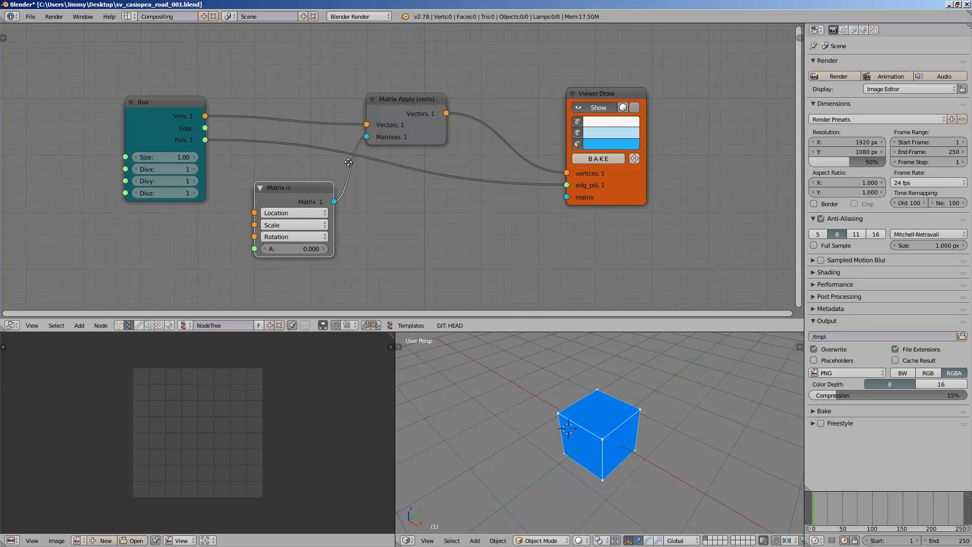
# Step: Add a Vector in node and connect its Vectors output to the Scale input of Matrix in
pyautogui.moveTo(303, 187); pyautogui.dragTo(362, 154, button='middle')
pyautogui.moveTo(362, 154); pyautogui.dragTo(365, 161)
pyautogui.moveTo(232, 191); pyautogui.dragTo(277, 167, button='middle')
pyautogui.hotkey('alt', 'space')
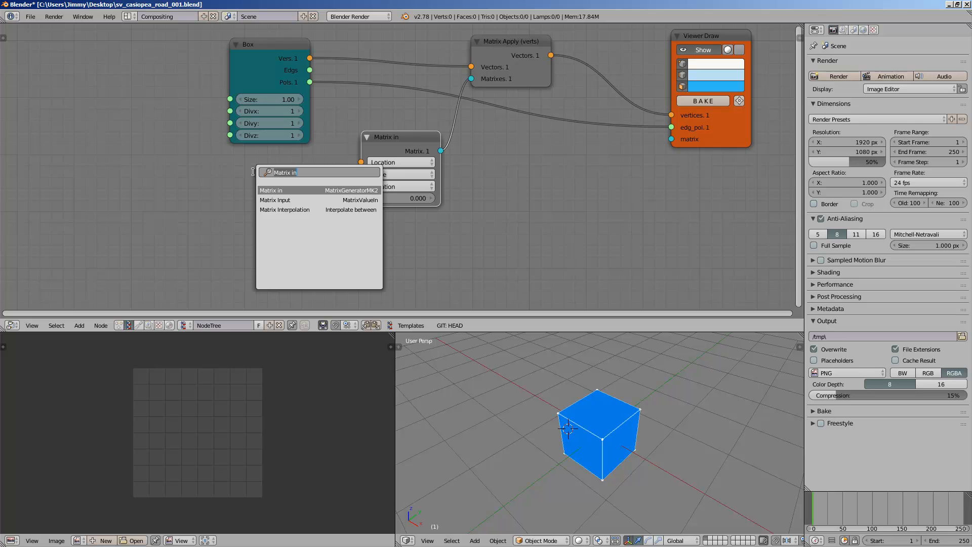
pyautogui.write('vector i')
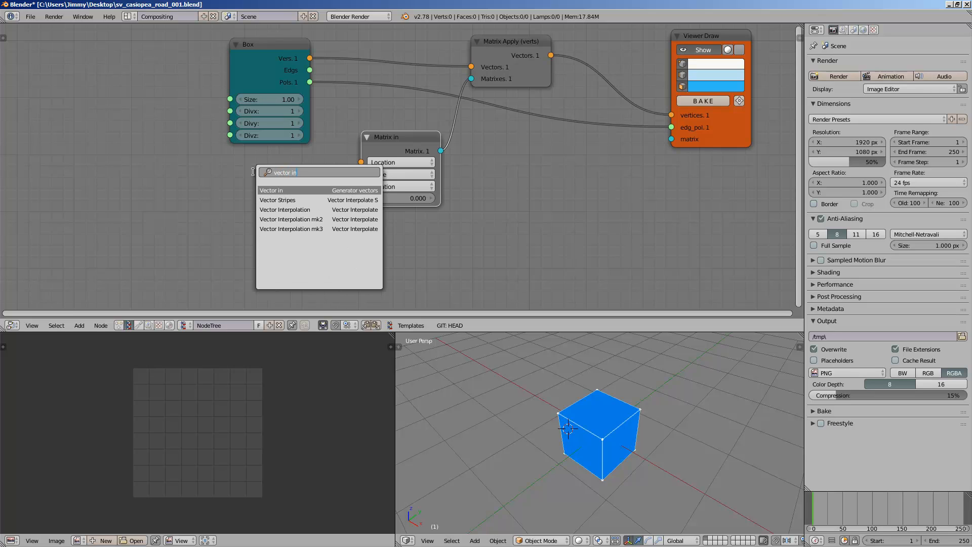
pyautogui.write('n')
pyautogui.press('Return')
pyautogui.click(301, 209)
pyautogui.moveTo(316, 192); pyautogui.dragTo(361, 174)
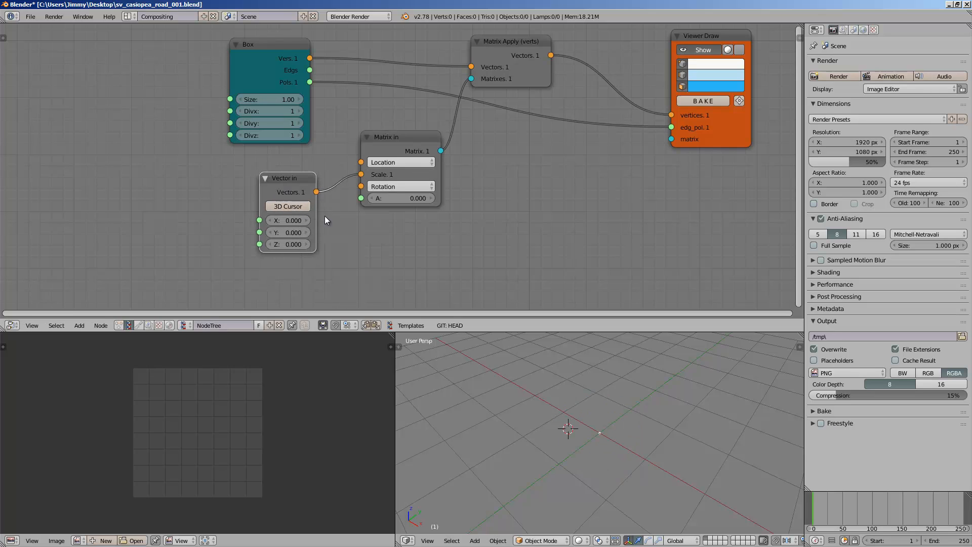
# Step: Set the Vector in node's scale values to X 6.790, Y 1.000 and Z 0.190 to form a long flat plank
pyautogui.write('1')
pyautogui.press('Return')
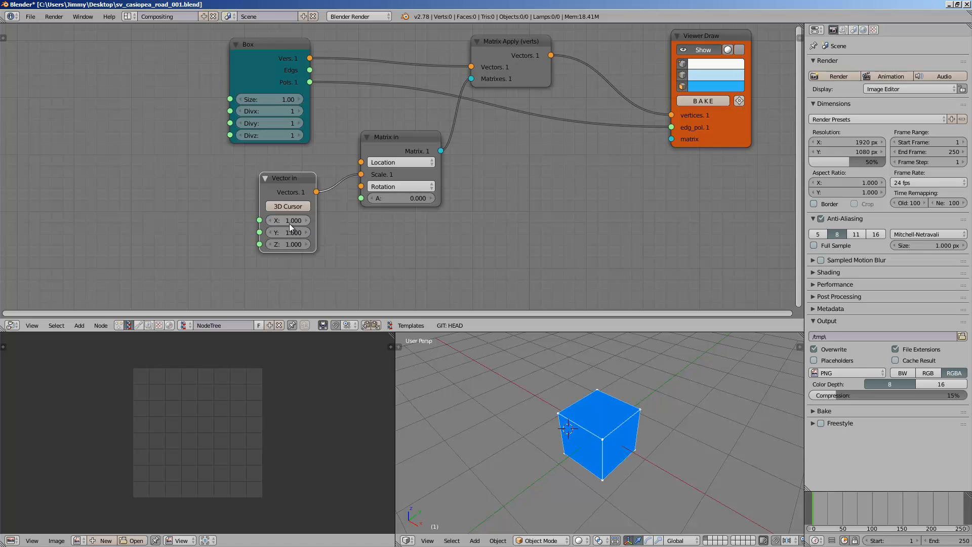
pyautogui.moveTo(289, 221); pyautogui.dragTo(621, 473)
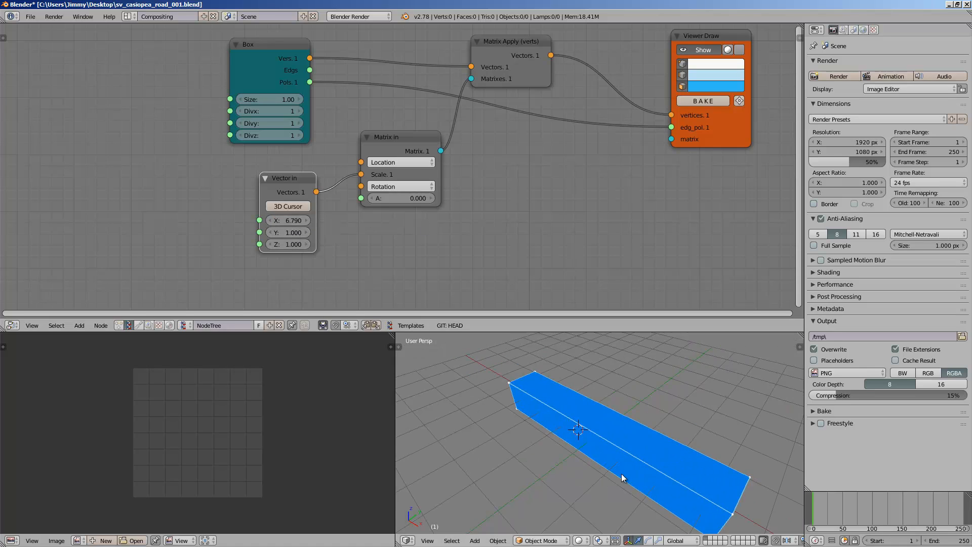
pyautogui.moveTo(621, 473); pyautogui.dragTo(567, 446, button='middle')
pyautogui.moveTo(299, 245); pyautogui.dragTo(281, 245)
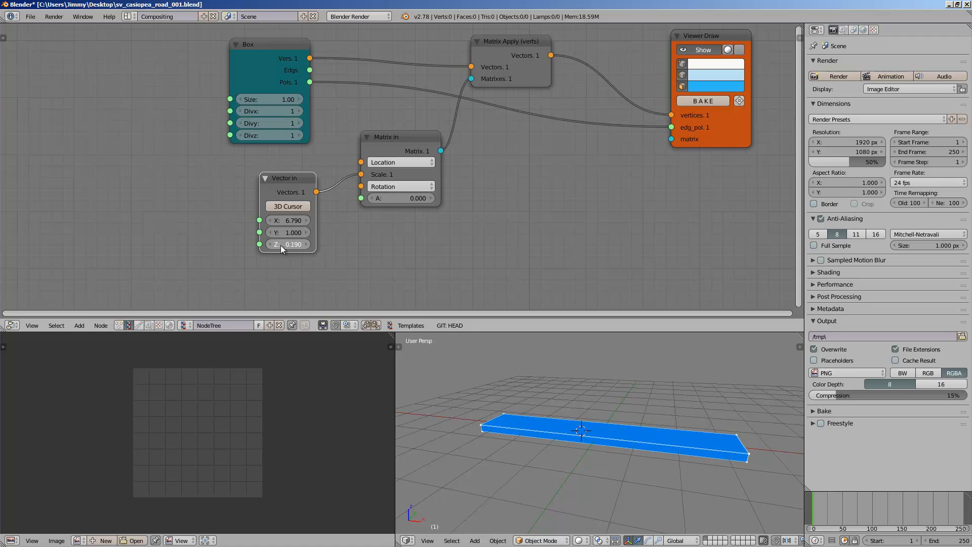
pyautogui.moveTo(584, 430); pyautogui.dragTo(634, 458, button='middle')
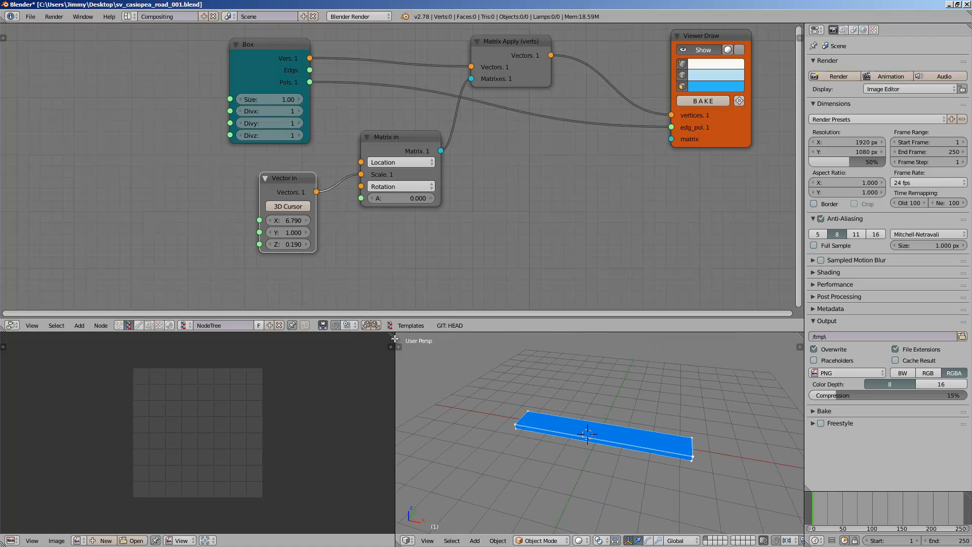
# Step: Merge the empty image editor area into the 3D view so the viewport spans the full width
pyautogui.moveTo(393, 336); pyautogui.dragTo(366, 346)
pyautogui.scroll(-4, 429, 408)
pyautogui.scroll(2, 429, 408)
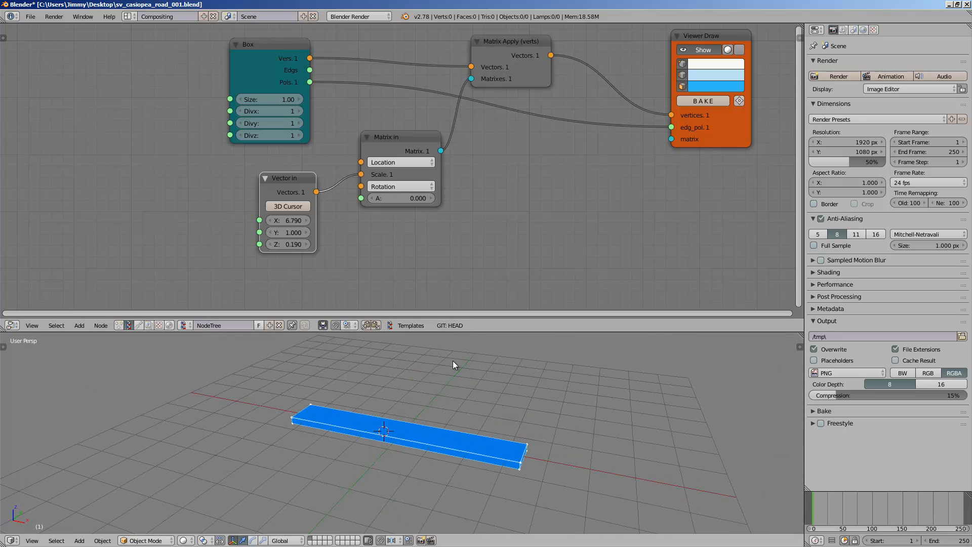
# Step: Increase the plank's thickness by setting the Vector in node's Z value to about 0.25
pyautogui.moveTo(291, 244)
pyautogui.mouseDown()
pyautogui.moveTo(308, 246)
pyautogui.moveTo(294, 245)
pyautogui.mouseUp()
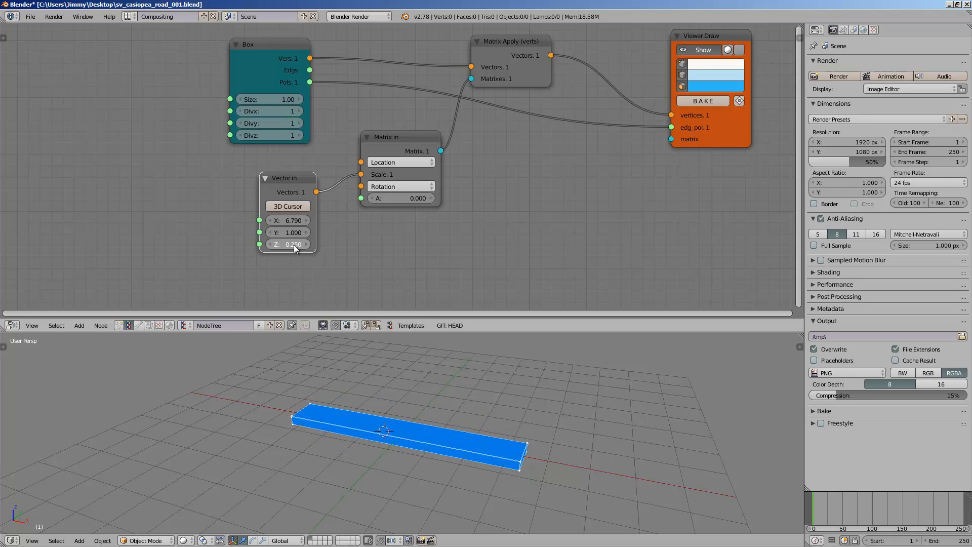
# Step: Inspect the thickened plank from several angles and save the file
pyautogui.click(313, 418)
pyautogui.moveTo(299, 418); pyautogui.dragTo(259, 519, button='middle')
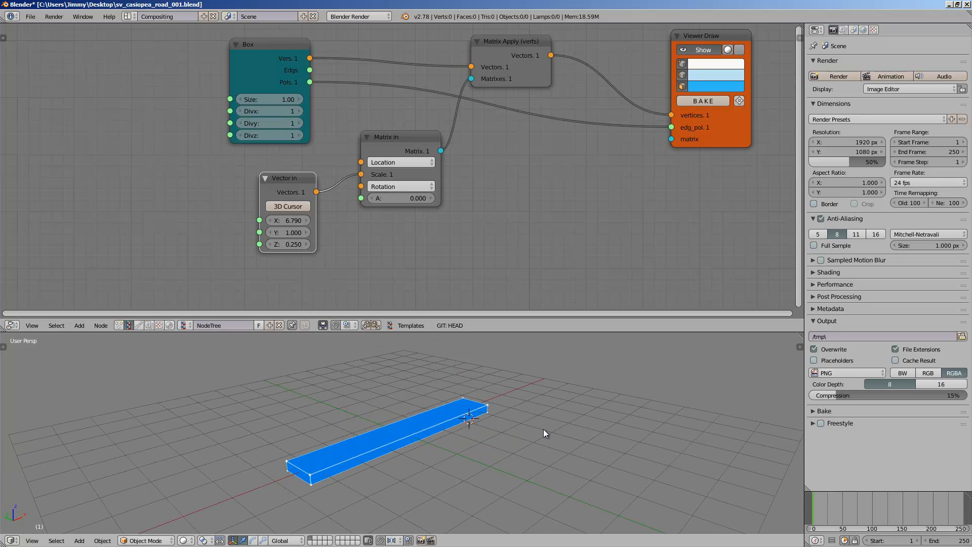
pyautogui.moveTo(543, 430); pyautogui.dragTo(451, 445, button='middle')
pyautogui.hotkey('ctrl', 's')
pyautogui.moveTo(455, 258); pyautogui.dragTo(388, 272, button='middle')
pyautogui.moveTo(508, 220); pyautogui.dragTo(513, 221, button='middle')
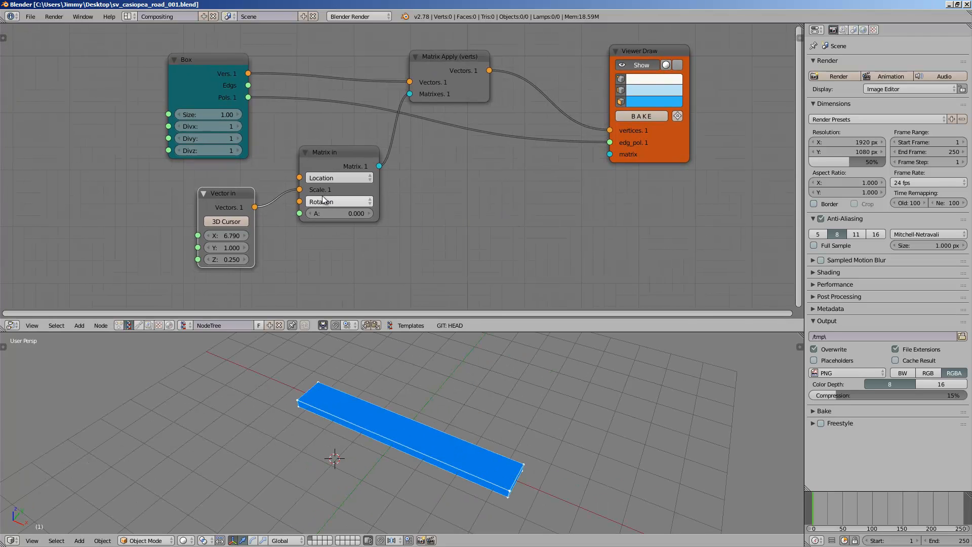
# Step: Move the Vector in node clear of Matrix in, set the Matrix in angle to -7.440, and save the file
pyautogui.moveTo(418, 348); pyautogui.dragTo(397, 416, button='middle')
pyautogui.moveTo(354, 238); pyautogui.dragTo(358, 232, button='middle')
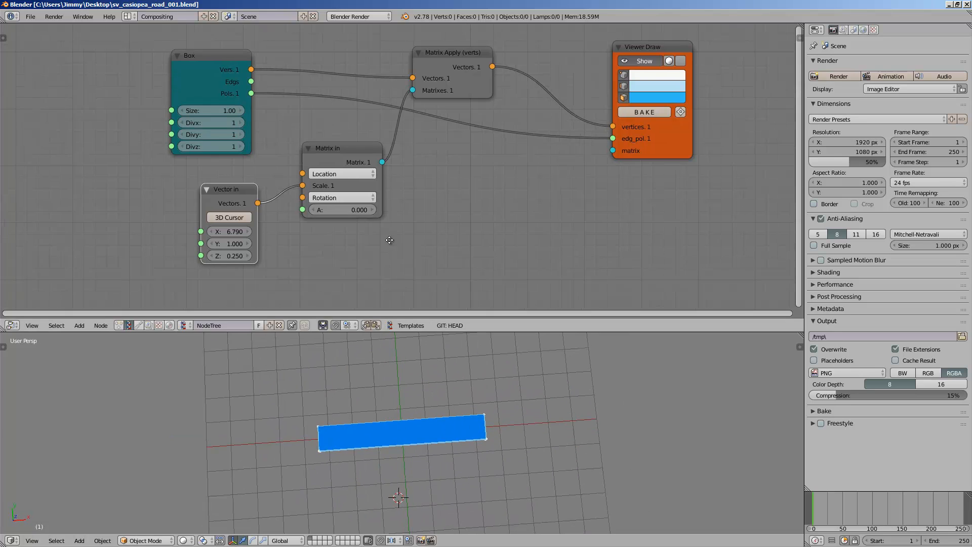
pyautogui.click(330, 193)
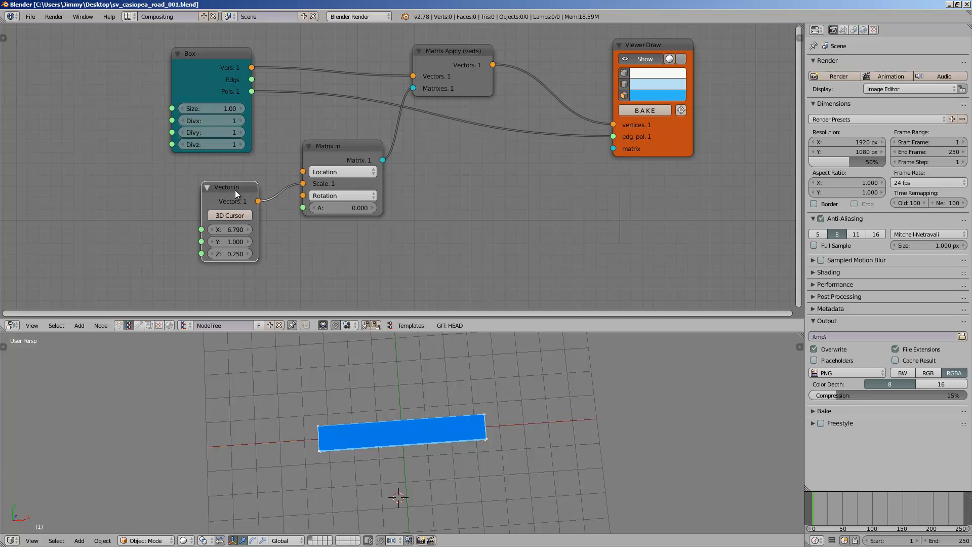
pyautogui.moveTo(235, 190); pyautogui.dragTo(208, 176)
pyautogui.moveTo(352, 206); pyautogui.dragTo(30, 219)
pyautogui.write('-45')
pyautogui.press('Return')
pyautogui.moveTo(381, 196); pyautogui.dragTo(486, 175, button='middle')
pyautogui.moveTo(290, 146); pyautogui.dragTo(250, 142)
pyautogui.hotkey('ctrl', 's')
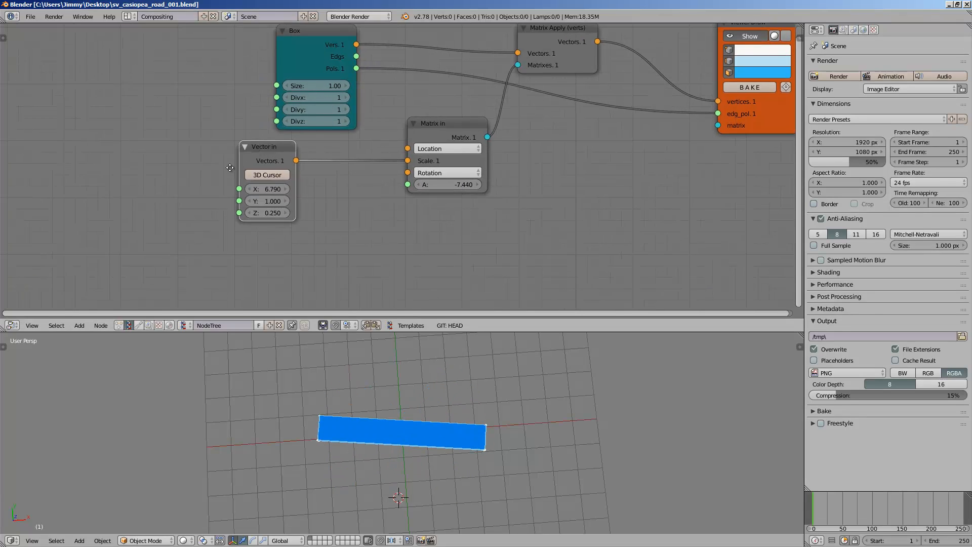
# Step: Add a List Input node below Matrix in and set it to Float with a list length of 2
pyautogui.moveTo(350, 247); pyautogui.dragTo(329, 227, button='middle')
pyautogui.hotkey('alt', 'space')
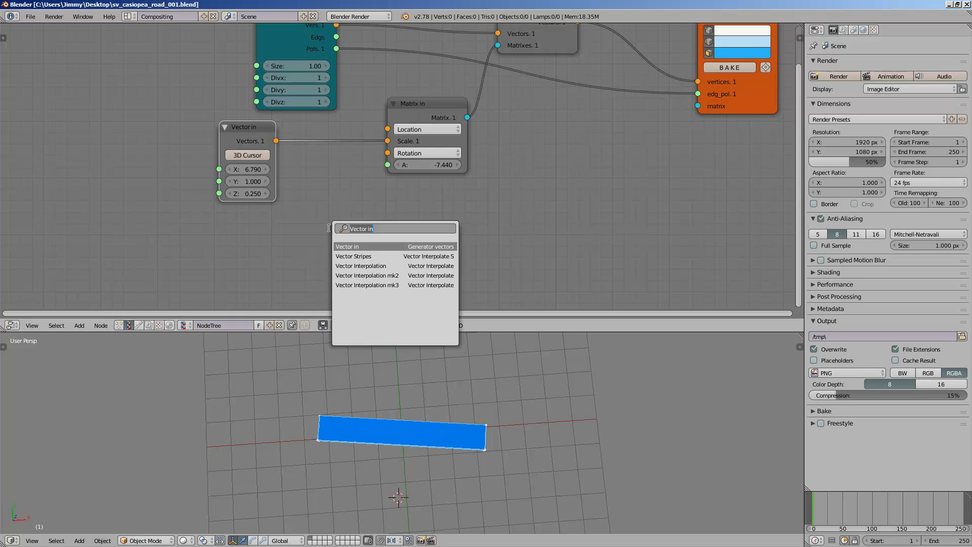
pyautogui.write('list i')
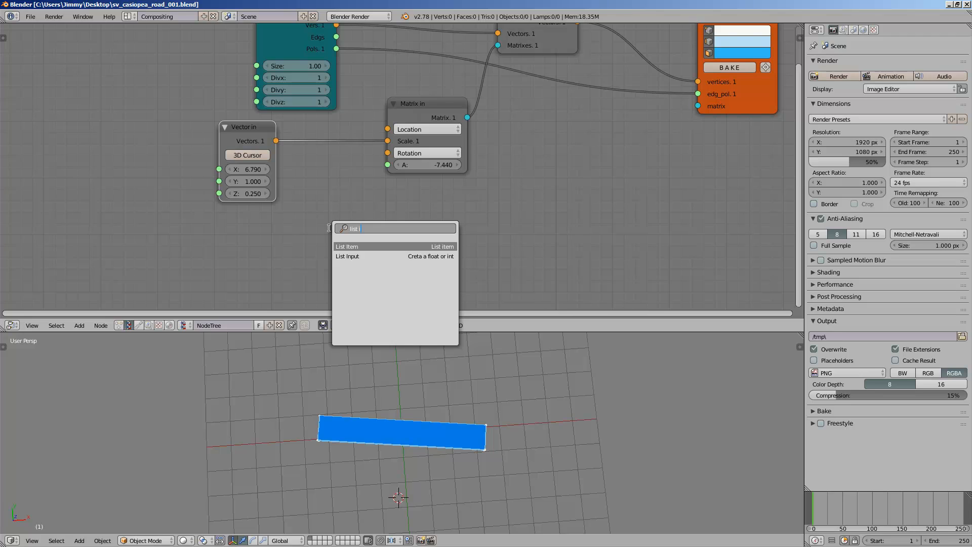
pyautogui.write('n')
pyautogui.press('Return')
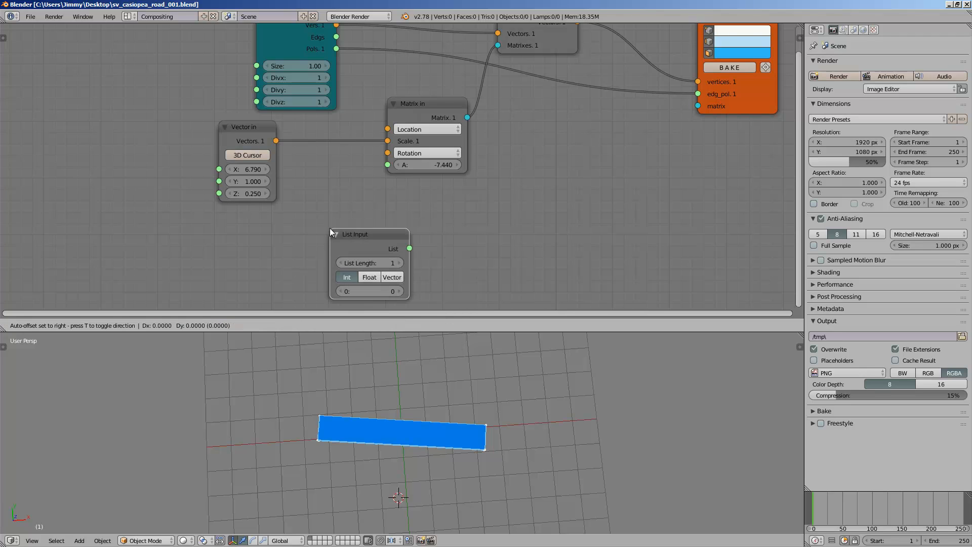
pyautogui.click(380, 246)
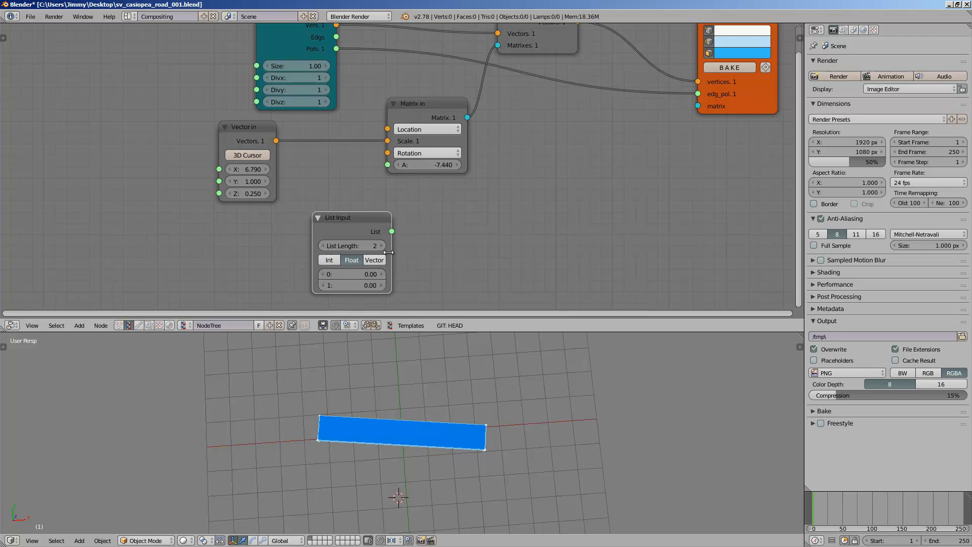
# Step: Set the List Input values to -45.00 and 45.00 and connect its List output to the A input of Matrix in
pyautogui.scroll(1, 375, 202)
pyautogui.click(349, 236)
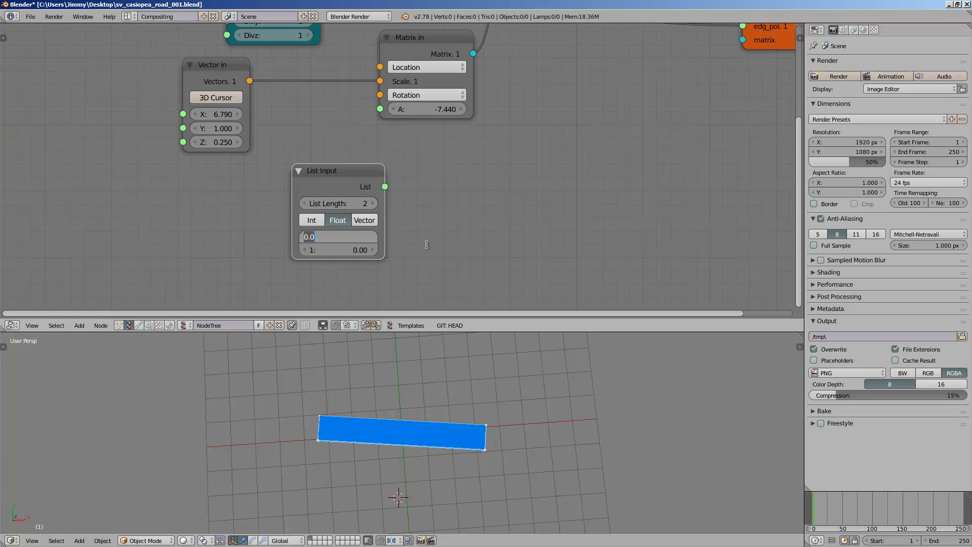
pyautogui.write('-45')
pyautogui.press('Tab')
pyautogui.write('45')
pyautogui.press('Return')
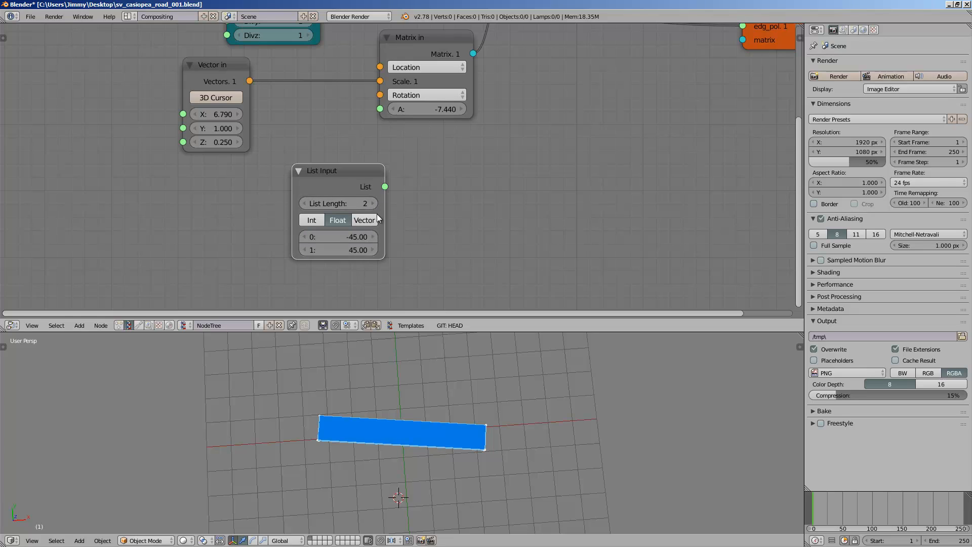
pyautogui.moveTo(355, 210); pyautogui.dragTo(379, 104)
pyautogui.scroll(1, 273, 184)
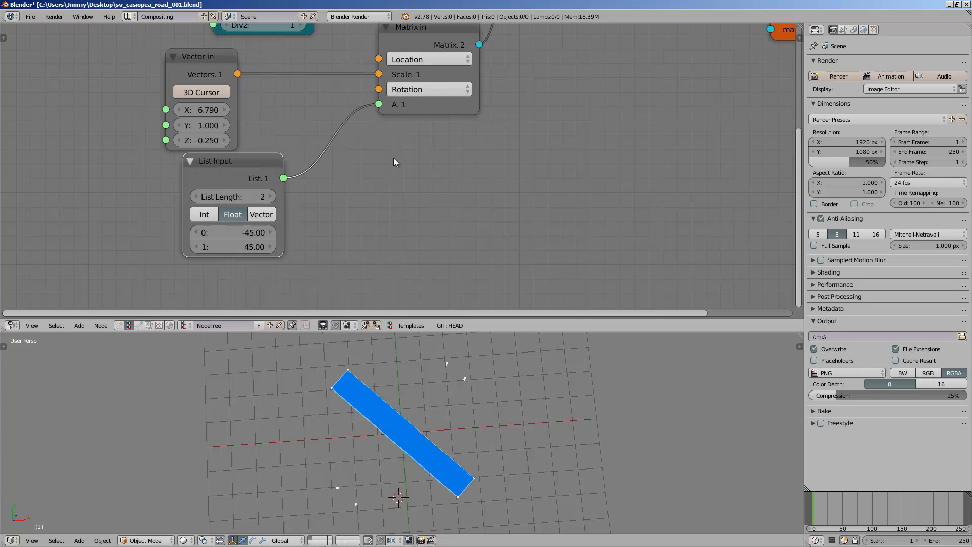
# Step: Reduce the list length to 1 and insert a List Item node between List Input and the A input of Matrix in
pyautogui.click(195, 197)
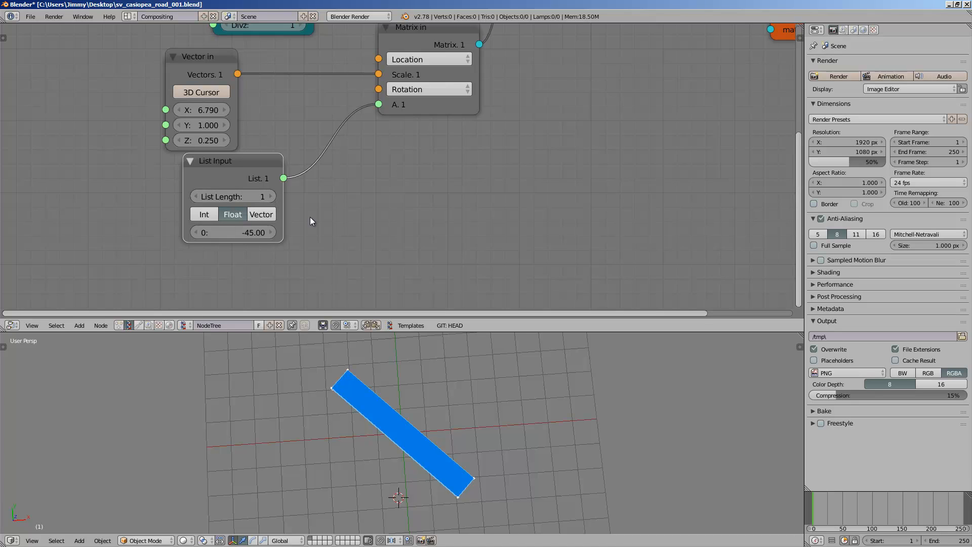
pyautogui.moveTo(310, 217); pyautogui.dragTo(266, 210, button='middle')
pyautogui.hotkey('shift', 'a')
pyautogui.click(269, 206)
pyautogui.write('list item')
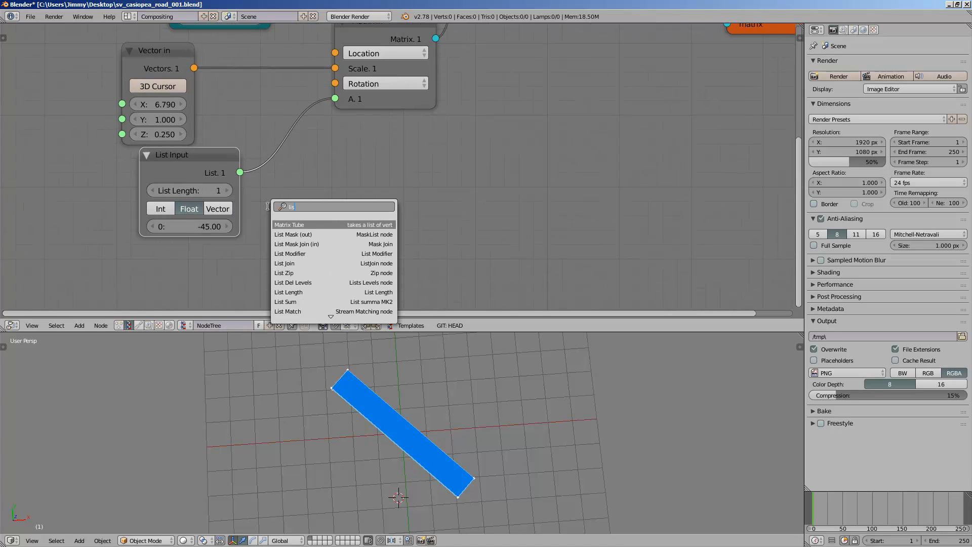
pyautogui.press('Return')
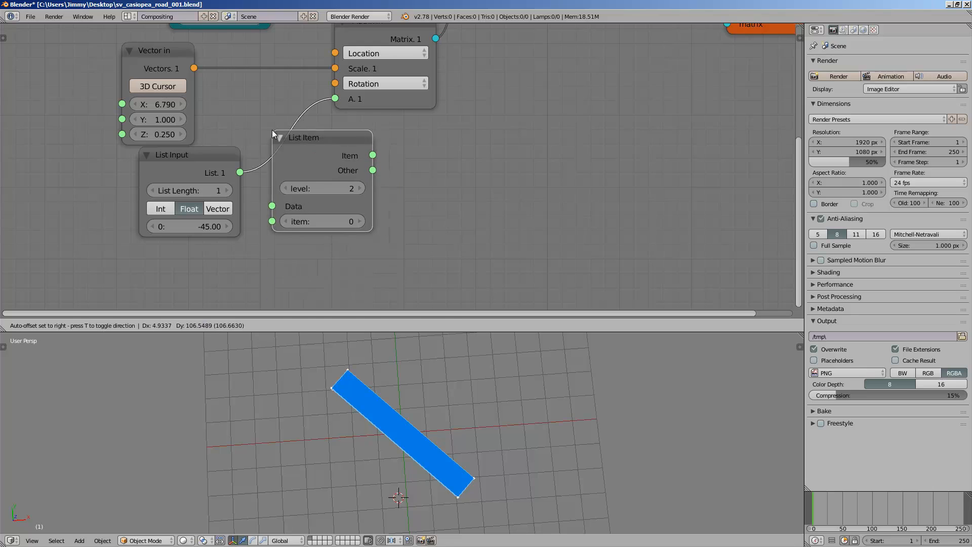
pyautogui.click(271, 131)
pyautogui.moveTo(299, 135); pyautogui.dragTo(302, 125, button='middle')
# Step: Set the List Item node's item to 1 at level 2 and set the List Input length to 2
pyautogui.click(387, 207)
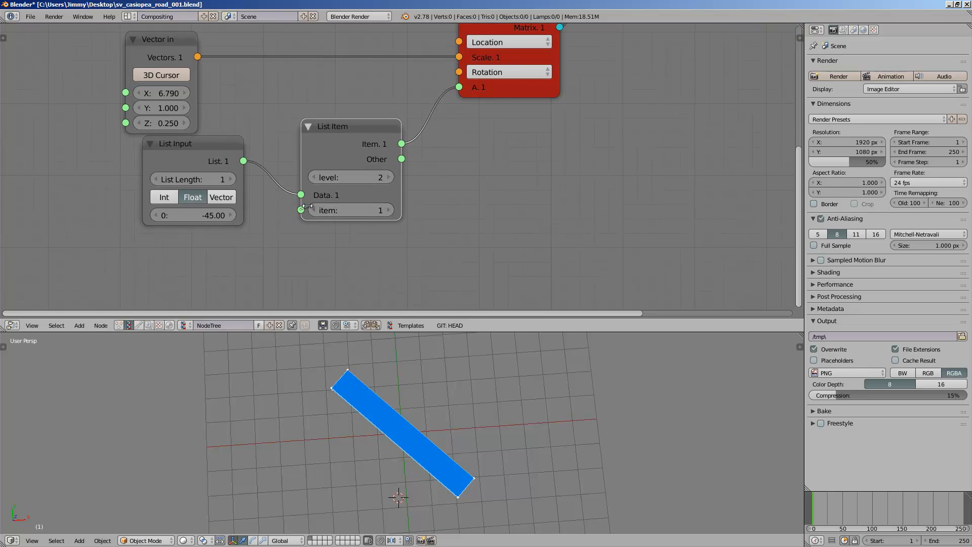
pyautogui.click(316, 178)
pyautogui.click(320, 181)
pyautogui.click(388, 178)
pyautogui.click(387, 178)
pyautogui.click(232, 179)
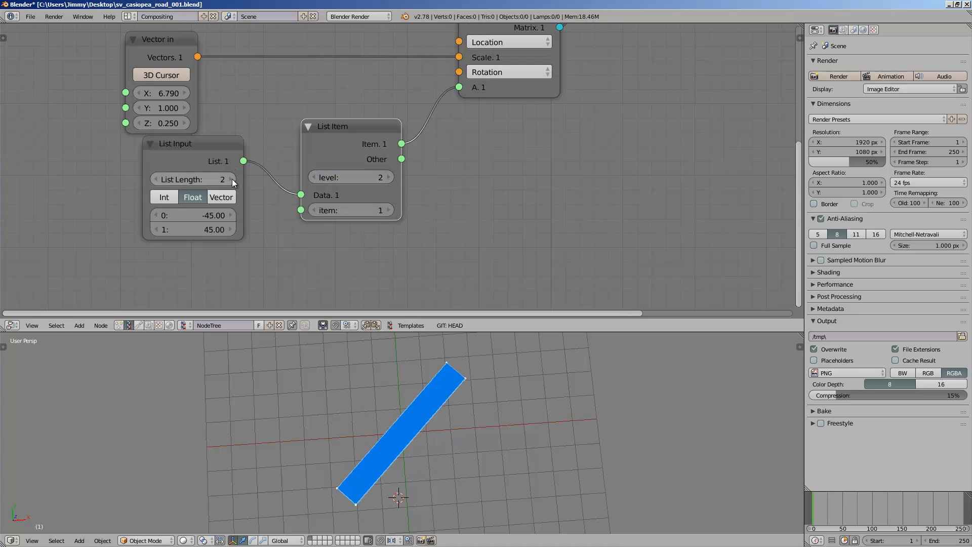
# Step: Switch the List Item node's item between 0 and 1 to compare both plank angles, leave it at 0, and save the file
pyautogui.click(362, 208)
pyautogui.write('0')
pyautogui.press('Return')
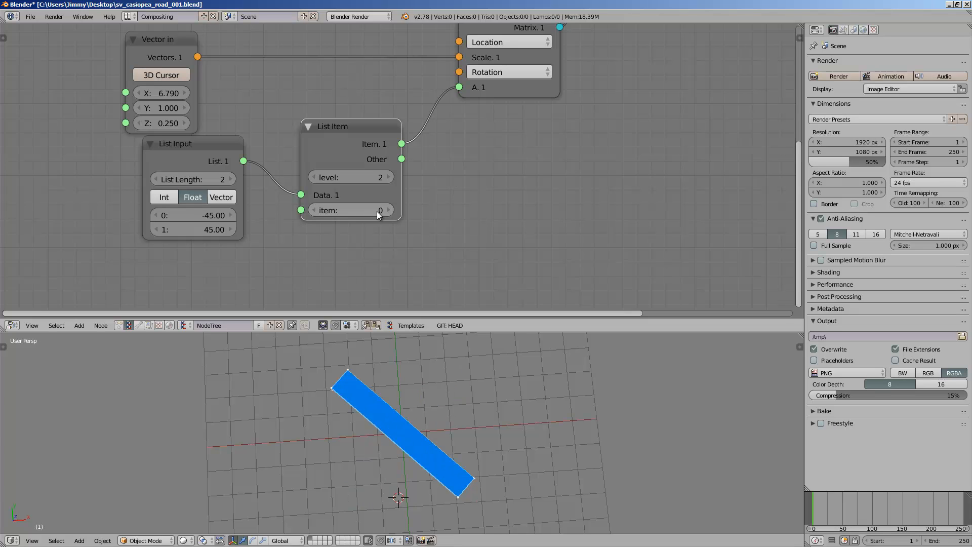
pyautogui.click(387, 211)
pyautogui.scroll(-1, 414, 237)
pyautogui.moveTo(500, 427); pyautogui.dragTo(488, 426, button='middle')
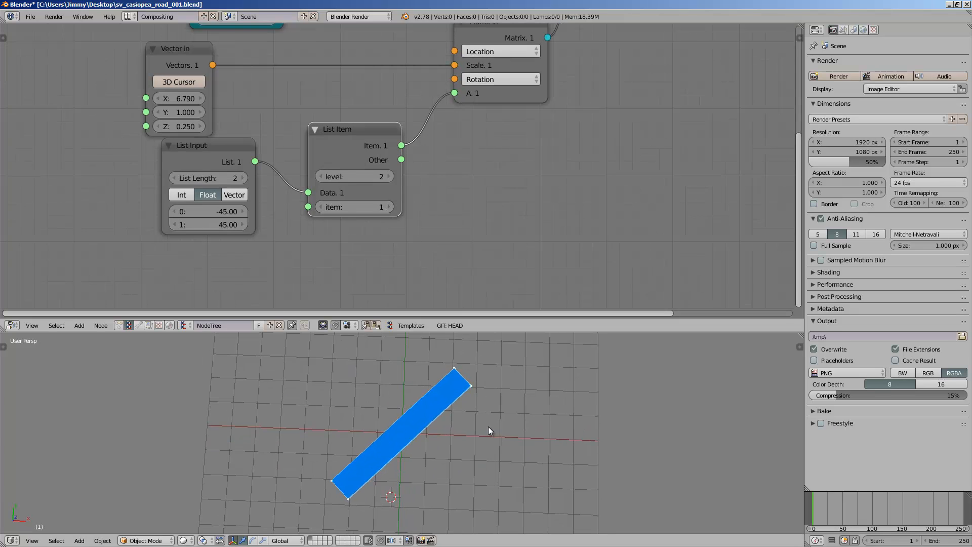
pyautogui.click(321, 208)
pyautogui.click(389, 209)
pyautogui.click(321, 208)
pyautogui.click(389, 209)
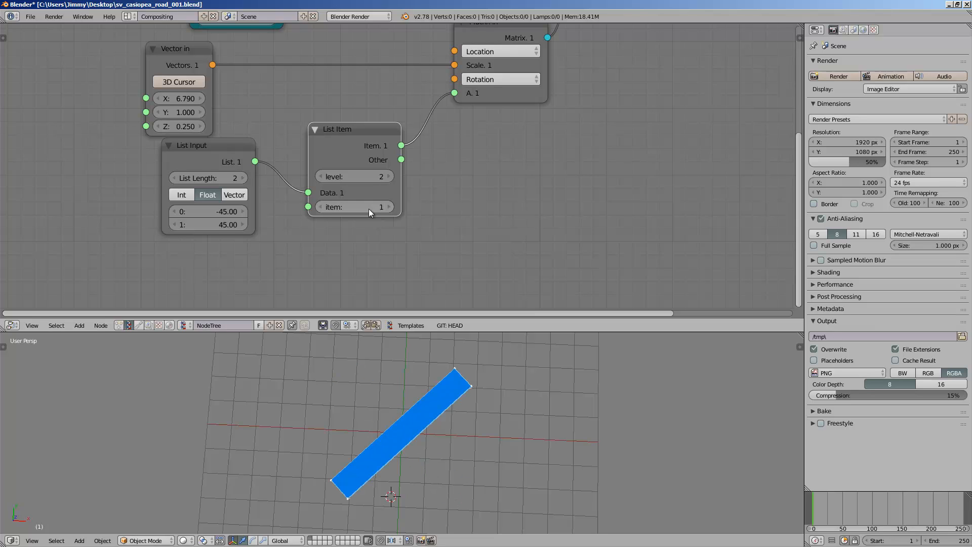
pyautogui.click(321, 208)
pyautogui.click(386, 207)
pyautogui.click(321, 207)
pyautogui.scroll(-2, 304, 213)
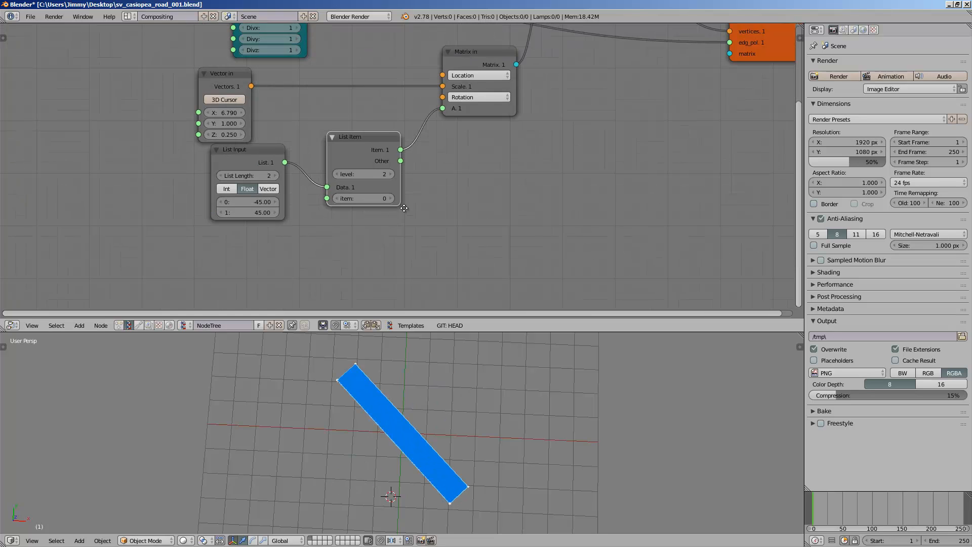
pyautogui.scroll(3, 226, 221)
pyautogui.scroll(-1, 303, 238)
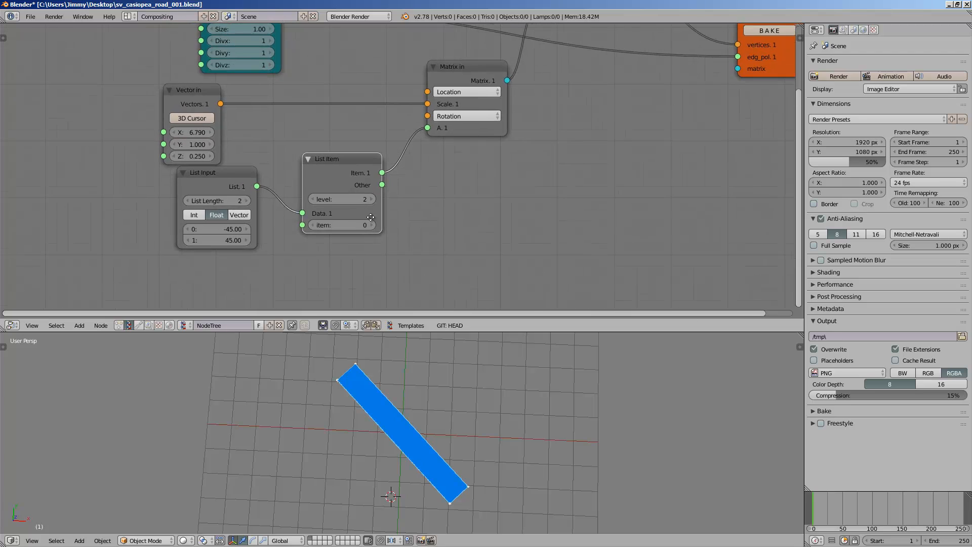
pyautogui.hotkey('ctrl', 's')
# Step: Add a Random Num Gen node below List Input and set its Int High to 1
pyautogui.moveTo(349, 234); pyautogui.dragTo(374, 185, button='middle')
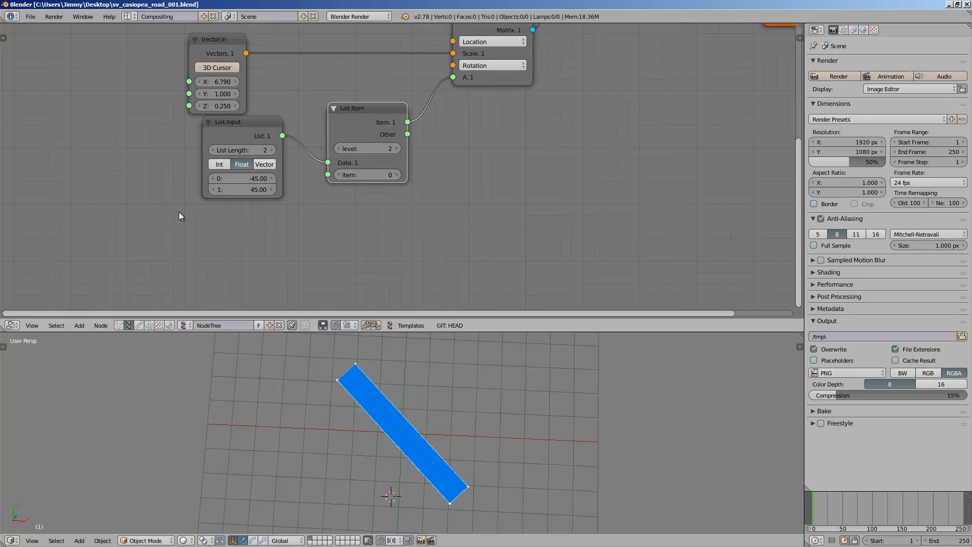
pyautogui.scroll(-1, 334, 228)
pyautogui.moveTo(339, 228); pyautogui.dragTo(272, 280, button='middle')
pyautogui.moveTo(197, 249); pyautogui.dragTo(217, 225, button='middle')
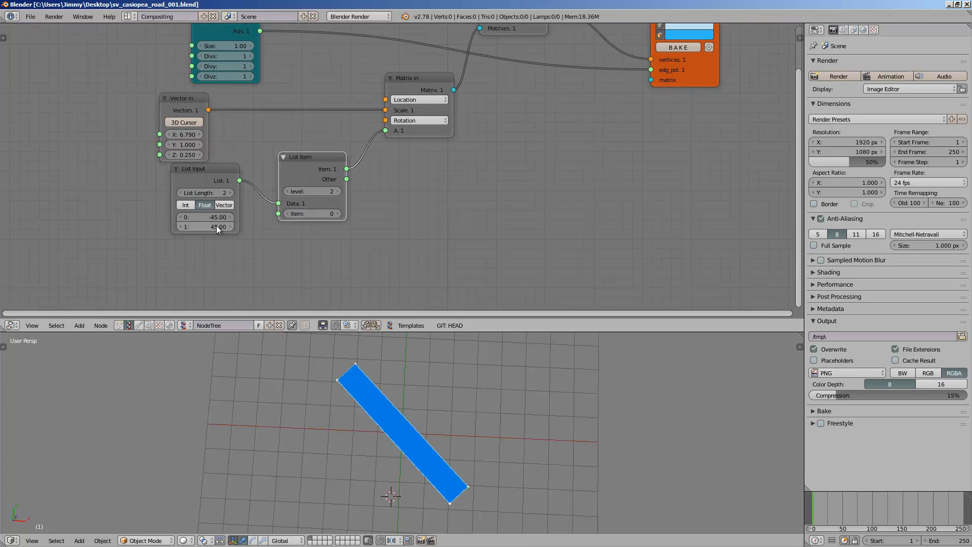
pyautogui.moveTo(199, 273); pyautogui.dragTo(215, 242, button='middle')
pyautogui.hotkey('alt', 'space')
pyautogui.write('random')
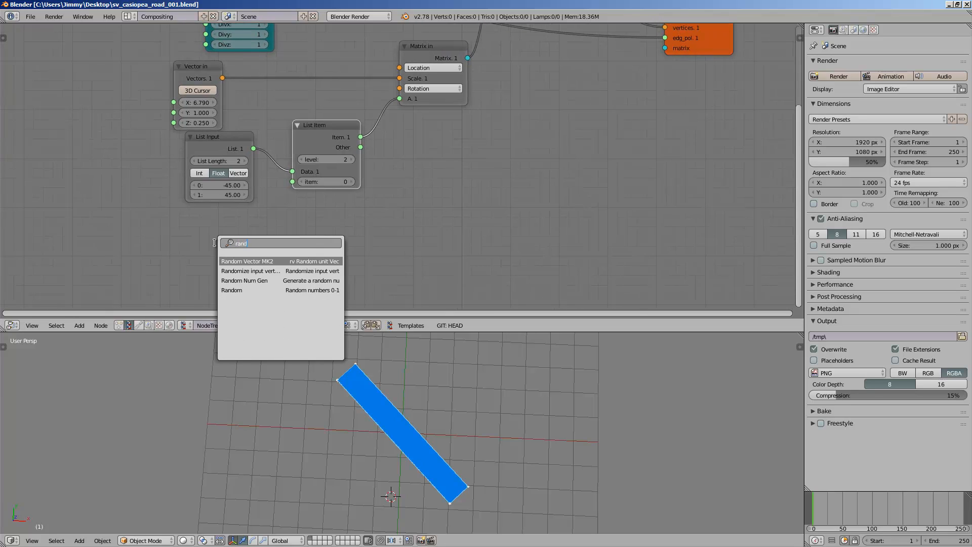
pyautogui.press('Return')
pyautogui.scroll(1, 204, 234)
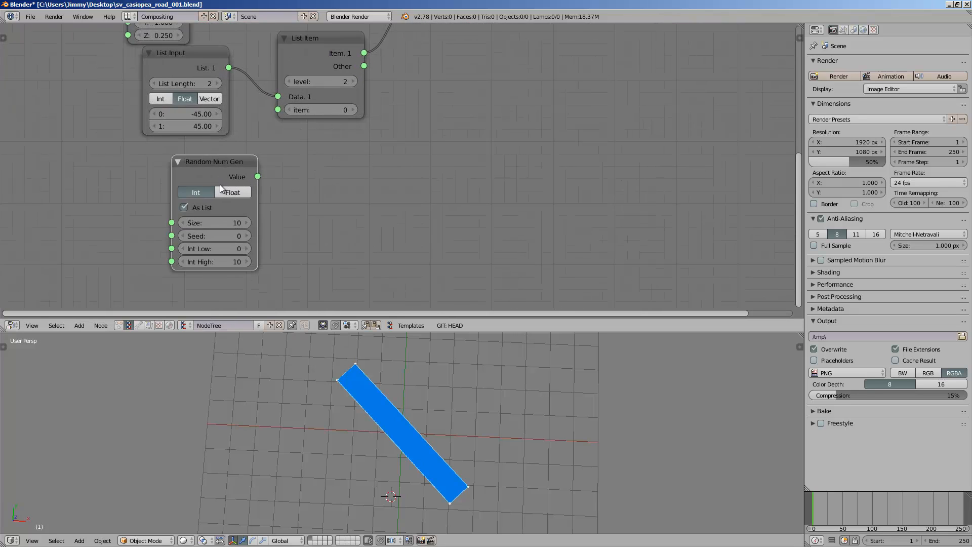
pyautogui.doubleClick(226, 259)
pyautogui.write('1')
pyautogui.press('Return')
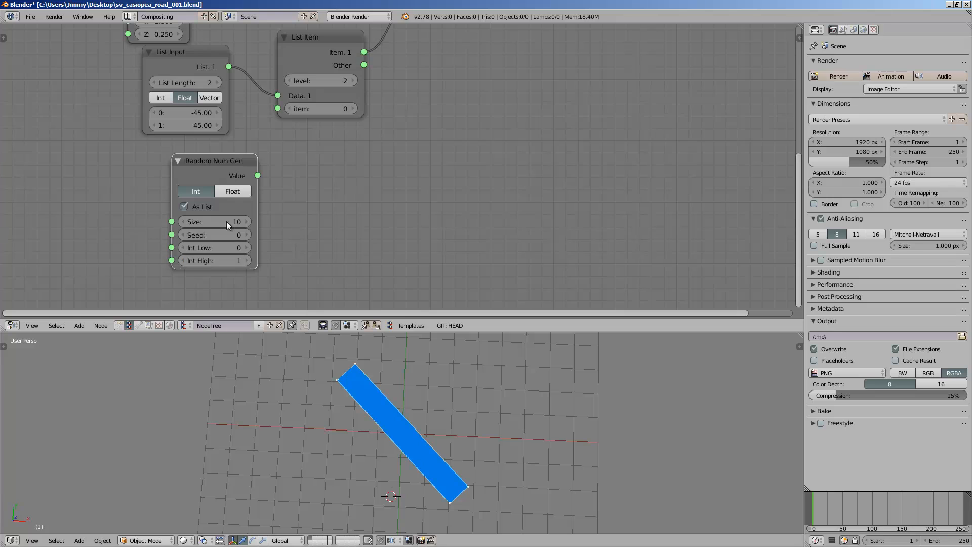
# Step: Connect the Random Num Gen node's Value output to the item input of List Item and save the file
pyautogui.moveTo(215, 229); pyautogui.dragTo(213, 255, button='middle')
pyautogui.scroll(-1, 213, 254)
pyautogui.moveTo(185, 205); pyautogui.dragTo(141, 183)
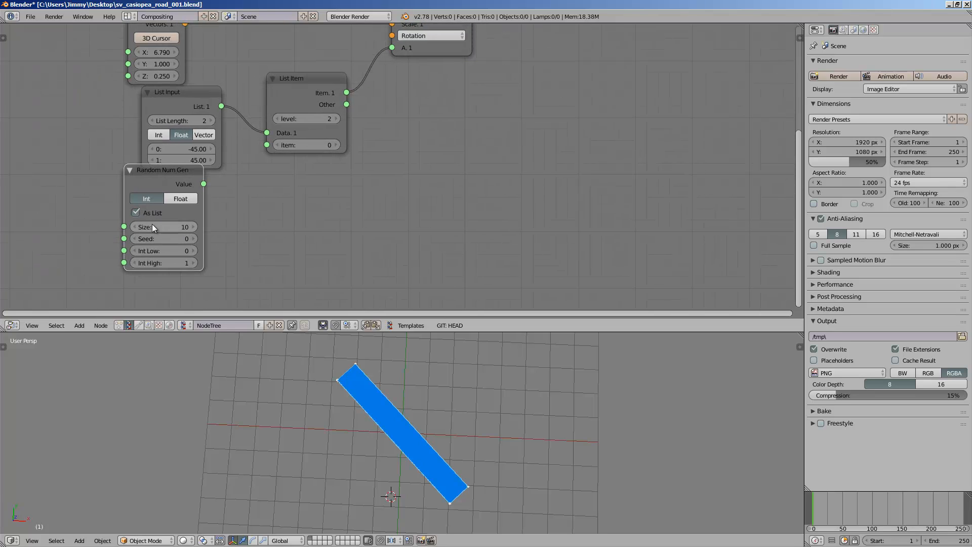
pyautogui.moveTo(124, 227); pyautogui.dragTo(76, 242)
pyautogui.moveTo(187, 171); pyautogui.dragTo(267, 146)
pyautogui.moveTo(344, 173); pyautogui.dragTo(345, 180, button='middle')
pyautogui.hotkey('ctrl', 's')
pyautogui.click(345, 178)
pyautogui.moveTo(498, 501); pyautogui.dragTo(488, 436, button='middle')
pyautogui.moveTo(424, 428); pyautogui.dragTo(448, 454, button='middle')
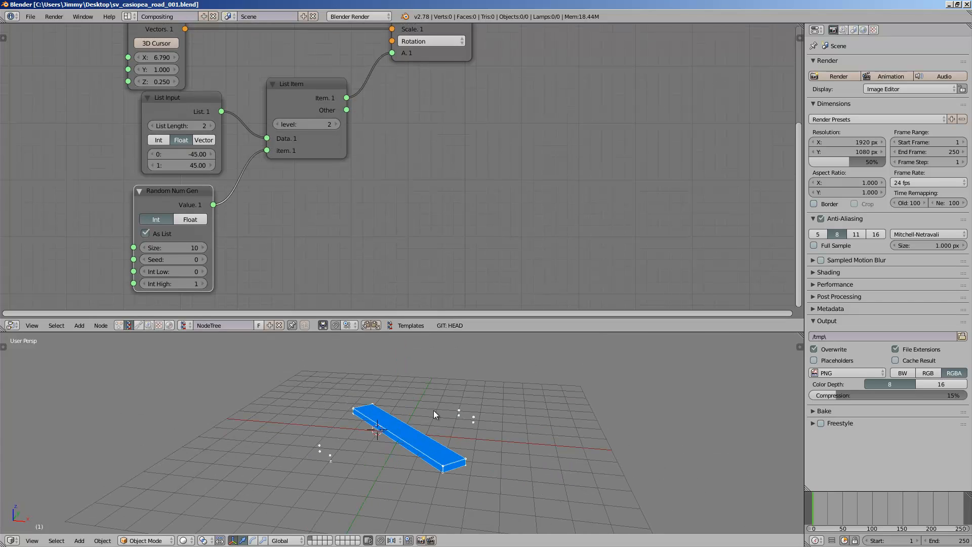
# Step: Add a Line MK2 node and connect its Vertices output to the matrix input of Viewer Draw
pyautogui.moveTo(596, 124); pyautogui.dragTo(537, 156, button='middle')
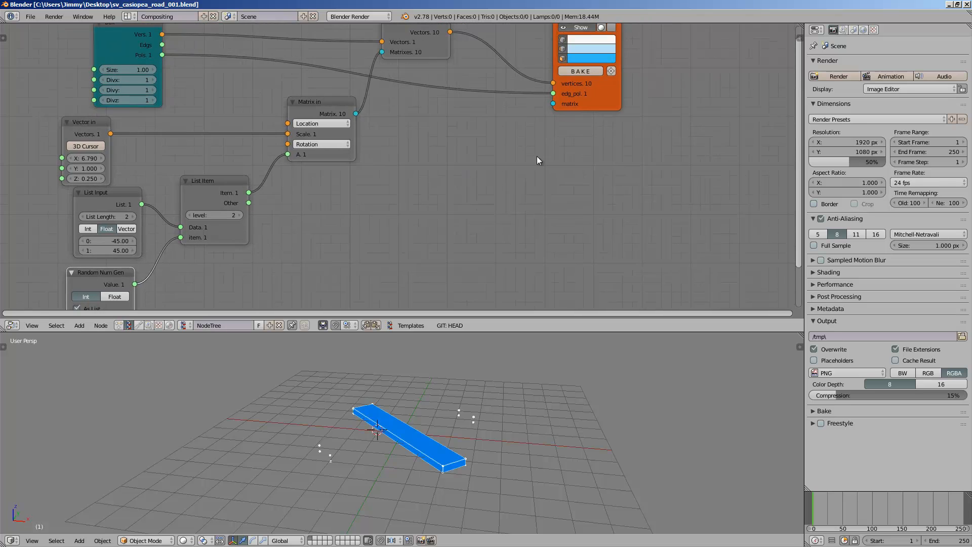
pyautogui.moveTo(610, 99); pyautogui.dragTo(640, 114)
pyautogui.moveTo(640, 114)
pyautogui.mouseDown(button='middle')
pyautogui.moveTo(412, 232)
pyautogui.moveTo(363, 233)
pyautogui.mouseUp(button='middle')
pyautogui.scroll(9, 364, 233)
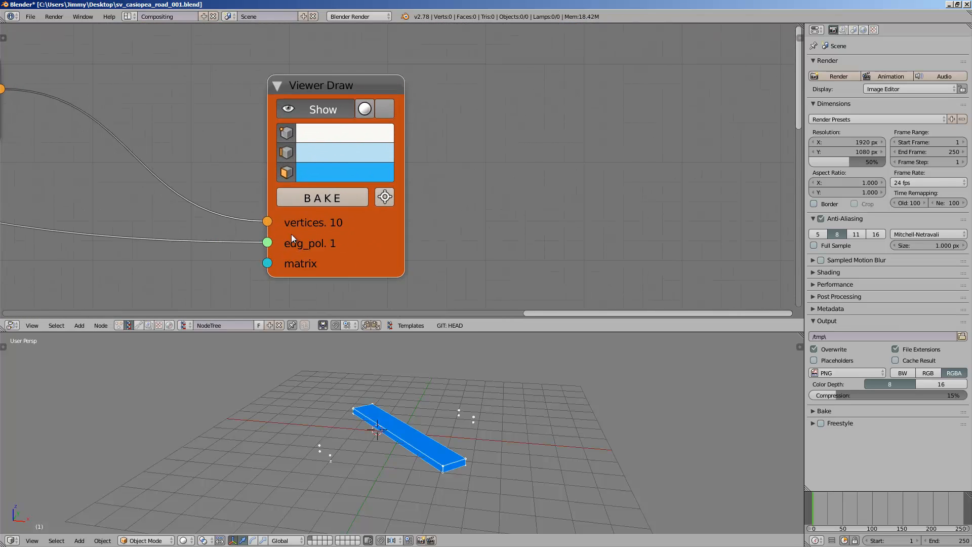
pyautogui.scroll(-1, 290, 234)
pyautogui.moveTo(291, 234); pyautogui.dragTo(433, 148, button='middle')
pyautogui.press('space')
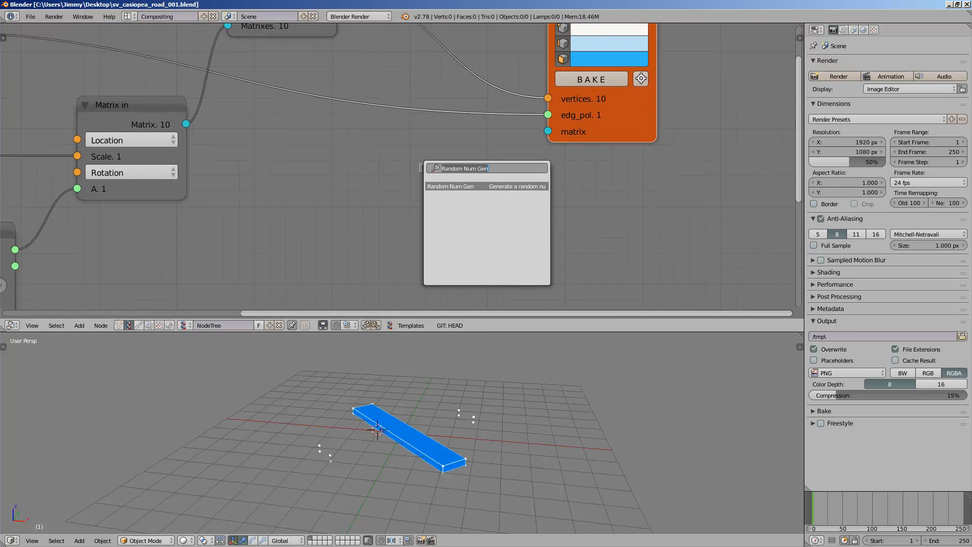
pyautogui.write('mat')
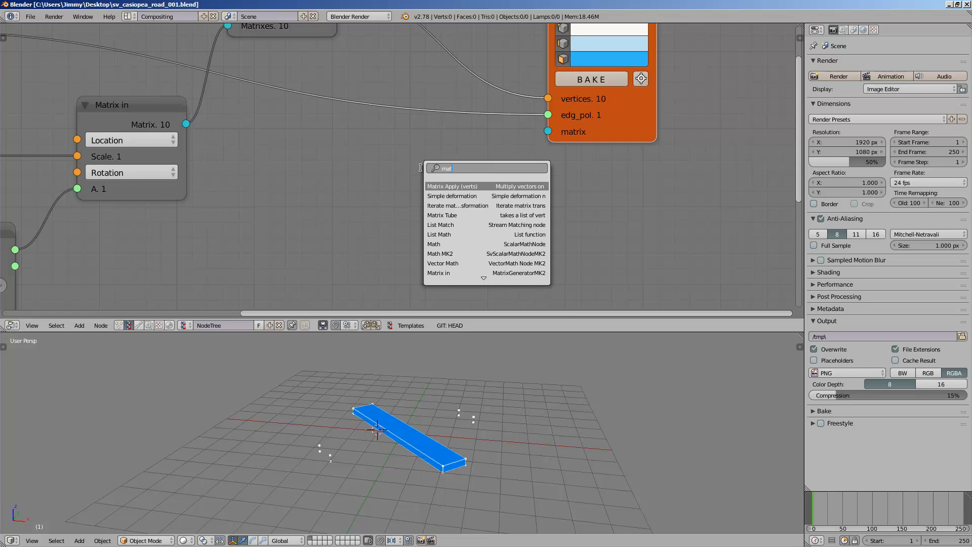
pyautogui.write('line')
pyautogui.press('Return')
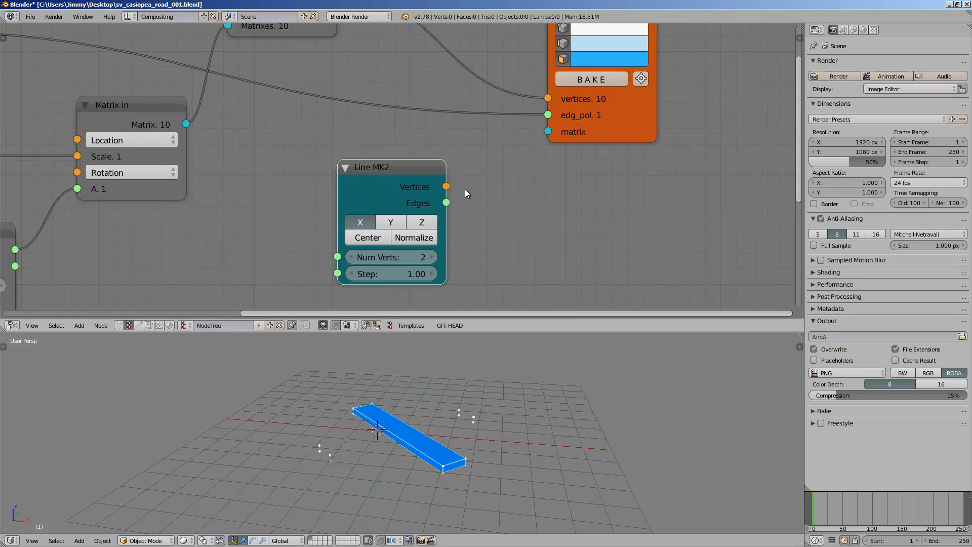
pyautogui.moveTo(446, 186); pyautogui.dragTo(487, 163)
pyautogui.moveTo(545, 123); pyautogui.dragTo(547, 130)
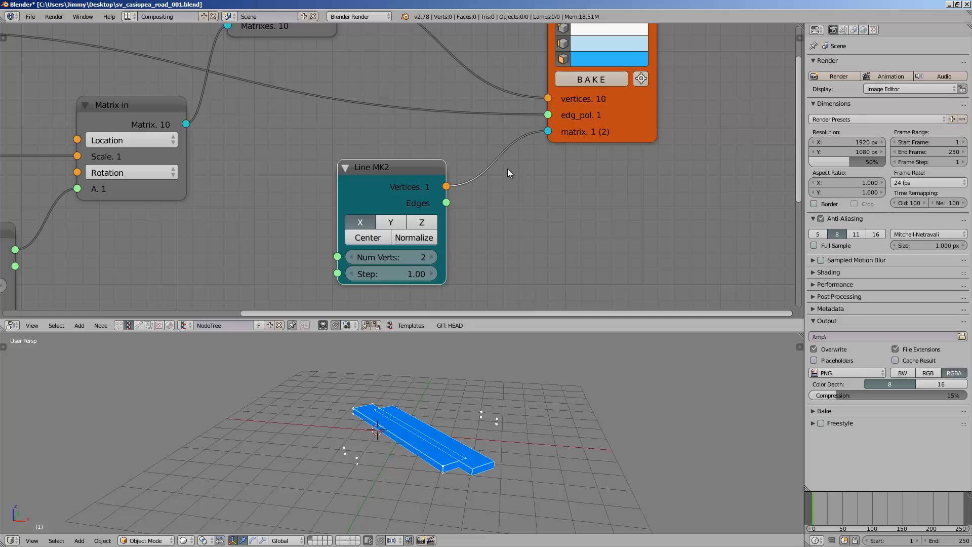
# Step: Set the Line MK2 node's Num Verts to 10
pyautogui.click(433, 257)
pyautogui.click(433, 257)
pyautogui.click(432, 256)
pyautogui.click(433, 256)
pyautogui.click(432, 257)
pyautogui.click(432, 257)
pyautogui.click(432, 257)
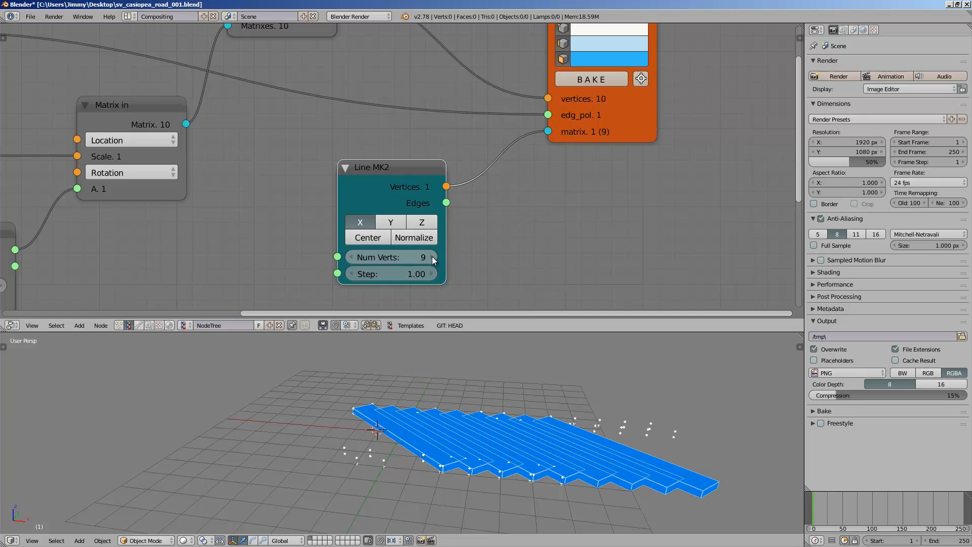
pyautogui.click(432, 257)
# Step: Switch the Line MK2 node's direction to Z to stack the planks vertically
pyautogui.click(411, 274)
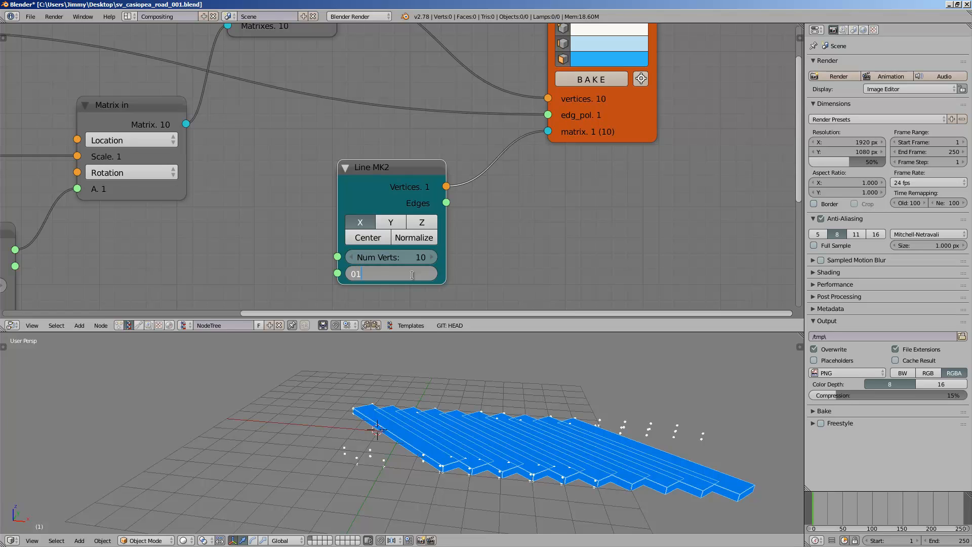
pyautogui.press('Return')
pyautogui.click(421, 222)
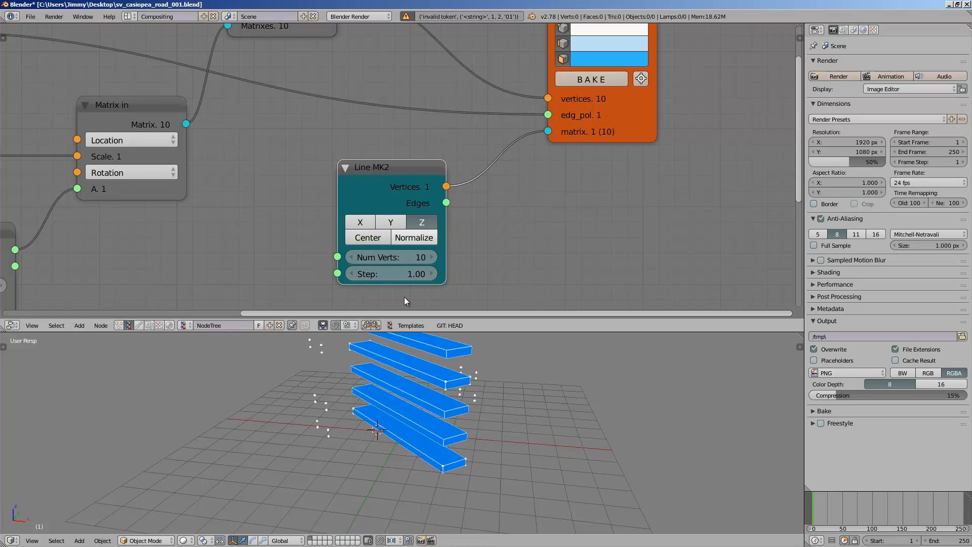
pyautogui.scroll(-4, 428, 392)
pyautogui.keyDown('shift'); pyautogui.moveTo(429, 395); pyautogui.dragTo(433, 420, button='middle'); pyautogui.keyUp('shift')
pyautogui.scroll(-2, 307, 203)
pyautogui.moveTo(282, 195); pyautogui.dragTo(325, 210, button='middle')
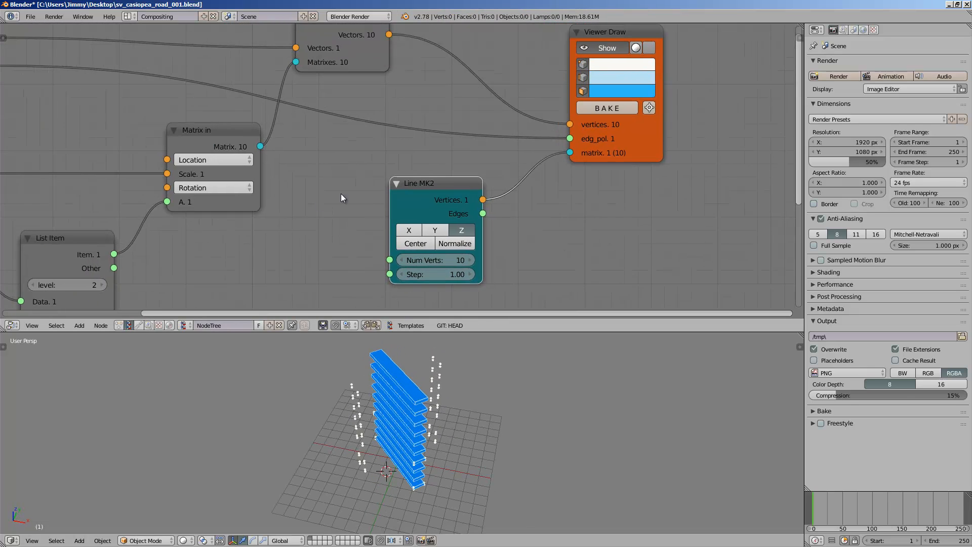
# Step: Move the Vector in node beside Matrix in and set its X to 11.860 and Z to 0.130
pyautogui.scroll(-2, 341, 194)
pyautogui.moveTo(306, 176); pyautogui.dragTo(382, 128, button='middle')
pyautogui.scroll(-1, 354, 177)
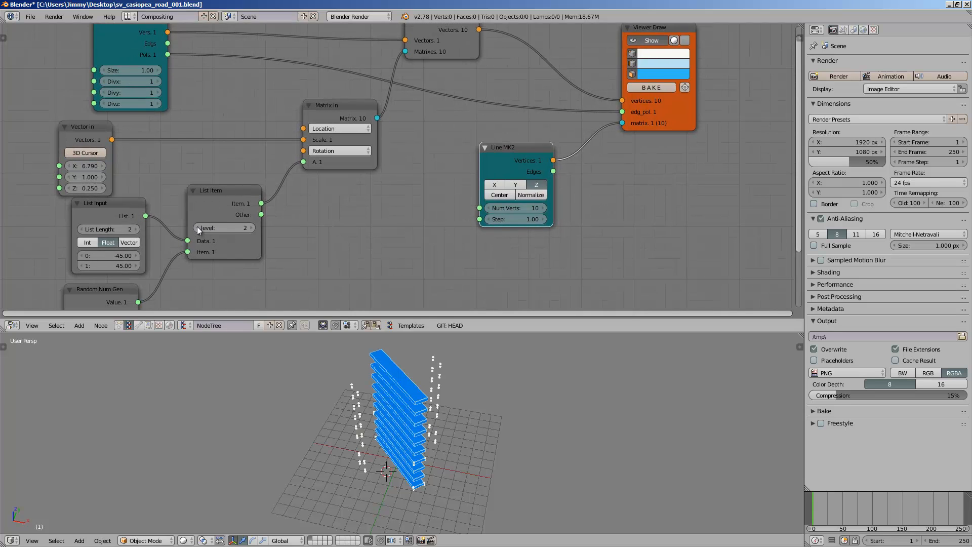
pyautogui.click(249, 228)
pyautogui.moveTo(249, 229); pyautogui.dragTo(277, 201, button='middle')
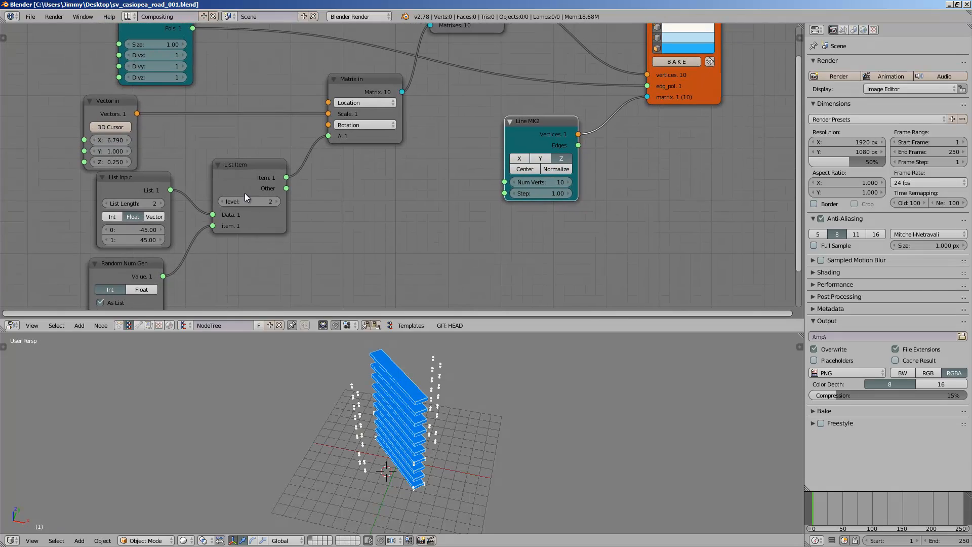
pyautogui.moveTo(107, 111); pyautogui.dragTo(261, 79)
pyautogui.scroll(1, 253, 110)
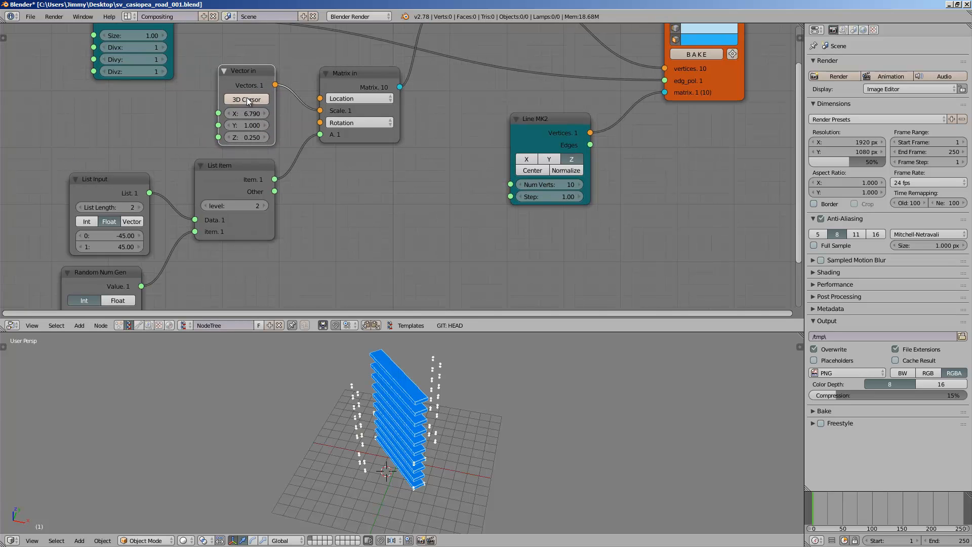
pyautogui.moveTo(244, 110); pyautogui.dragTo(304, 112)
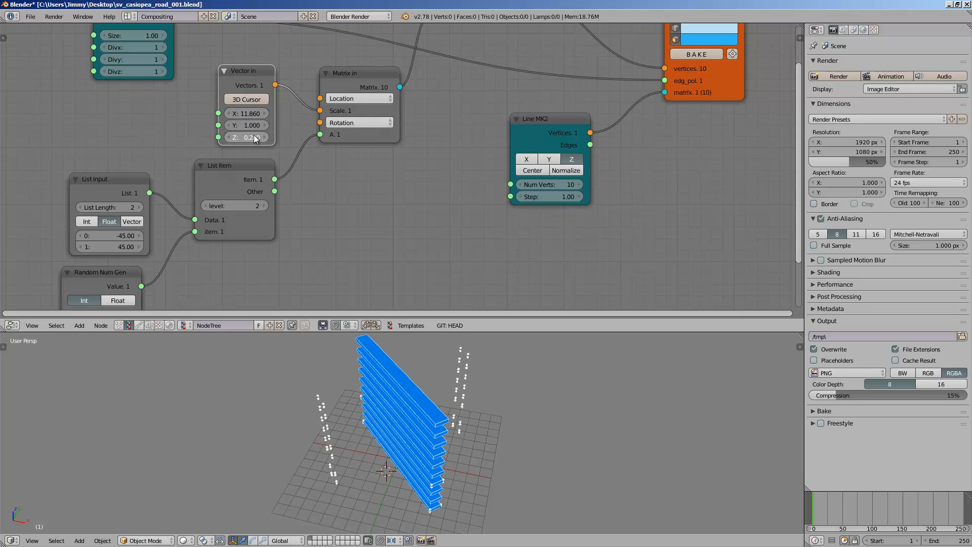
pyautogui.moveTo(254, 135); pyautogui.dragTo(251, 135)
# Step: Set the Line MK2 node's Step to 0.67 and save the file
pyautogui.moveTo(445, 169); pyautogui.dragTo(346, 146, button='middle')
pyautogui.scroll(2, 347, 146)
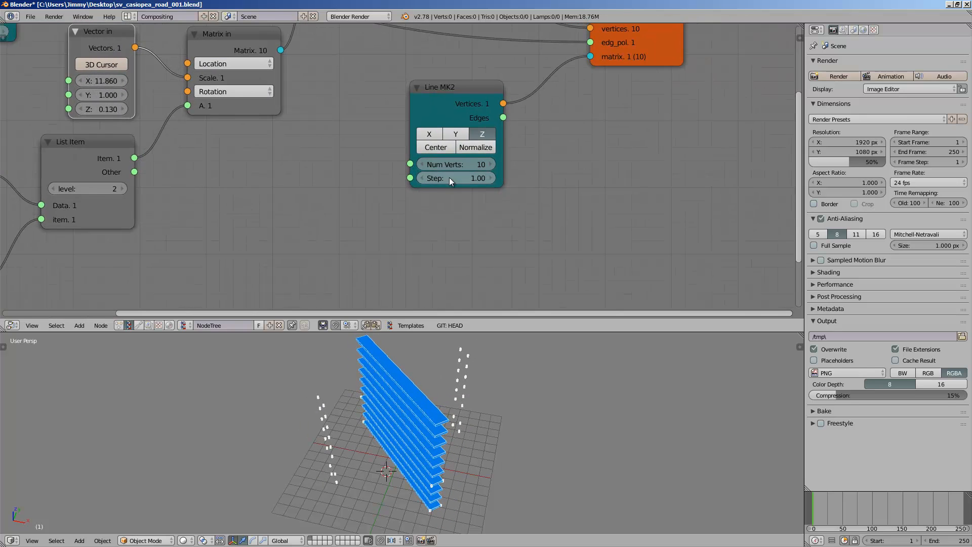
pyautogui.moveTo(449, 177); pyautogui.dragTo(439, 179)
pyautogui.moveTo(478, 353); pyautogui.dragTo(409, 464, button='middle')
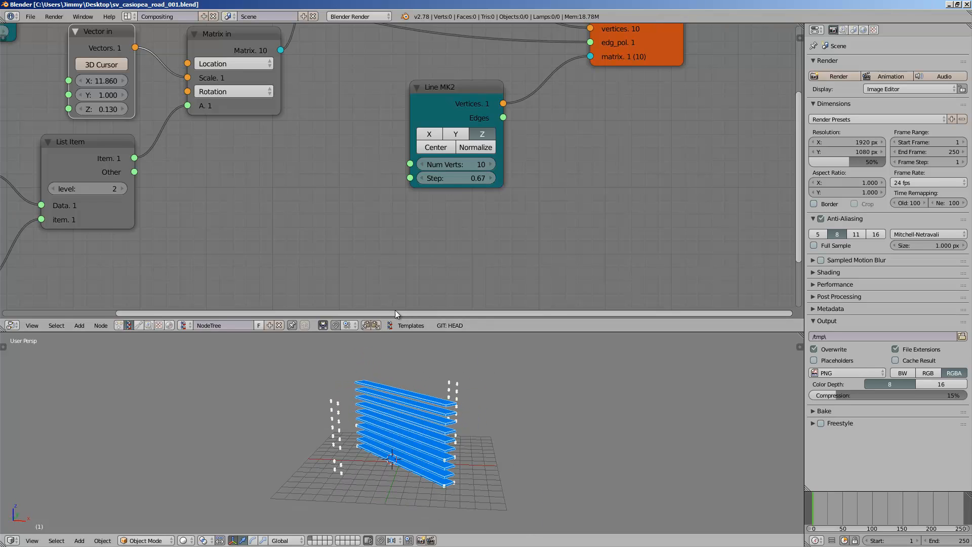
# Step: Reposition the Viewer Draw and Line MK2 nodes to open space before the viewer's inputs
pyautogui.moveTo(425, 152); pyautogui.dragTo(341, 302, button='middle')
pyautogui.moveTo(583, 206); pyautogui.dragTo(623, 203)
pyautogui.scroll(1, 595, 206)
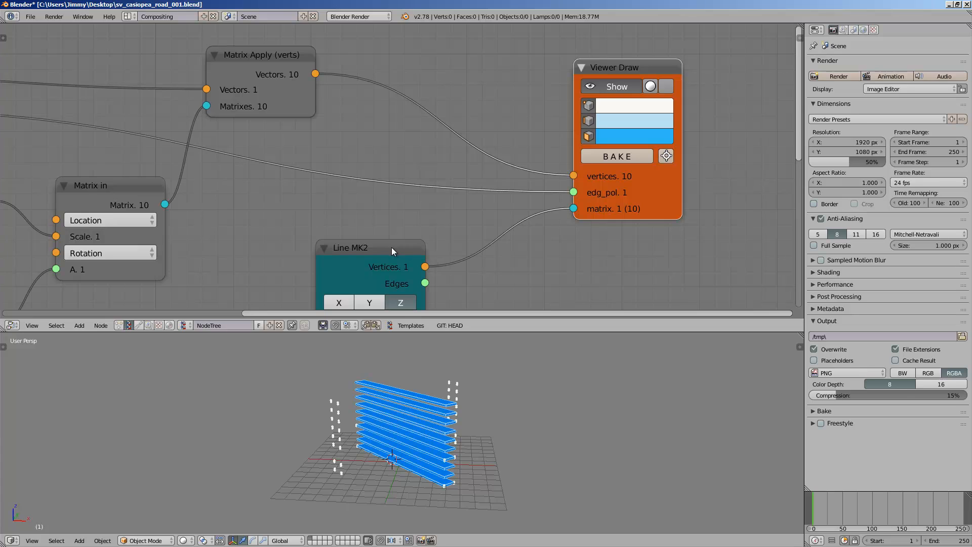
pyautogui.moveTo(391, 248); pyautogui.dragTo(443, 246)
pyautogui.moveTo(438, 177); pyautogui.dragTo(477, 195, button='middle')
pyautogui.scroll(-2, 481, 189)
pyautogui.moveTo(559, 192)
pyautogui.mouseDown(button='middle')
pyautogui.moveTo(474, 176)
pyautogui.moveTo(509, 185)
pyautogui.mouseUp(button='middle')
pyautogui.scroll(1, 555, 213)
pyautogui.scroll(1, 531, 202)
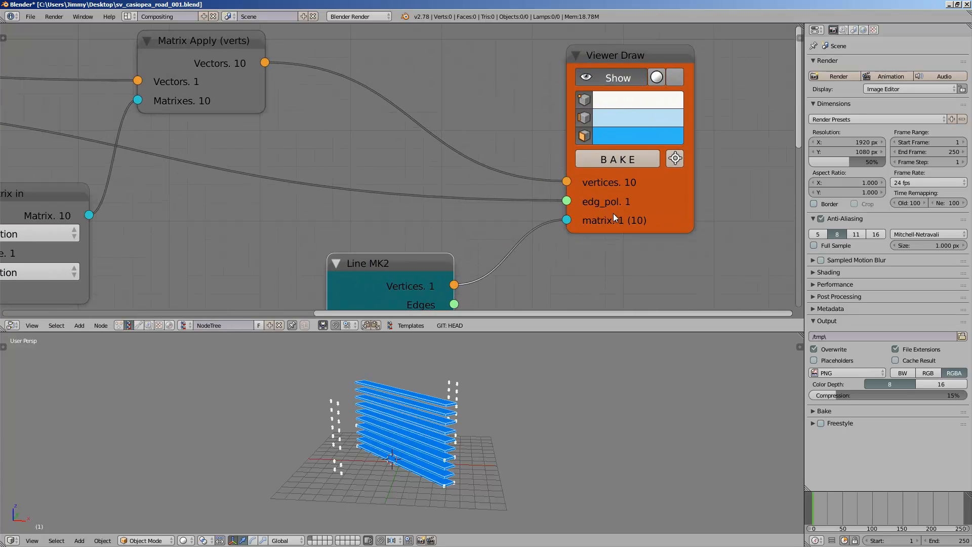
# Step: Add a List Repeater node on the link feeding Viewer Draw's edg_pol input
pyautogui.moveTo(371, 158); pyautogui.dragTo(396, 155, button='middle')
pyautogui.hotkey('alt', 'space')
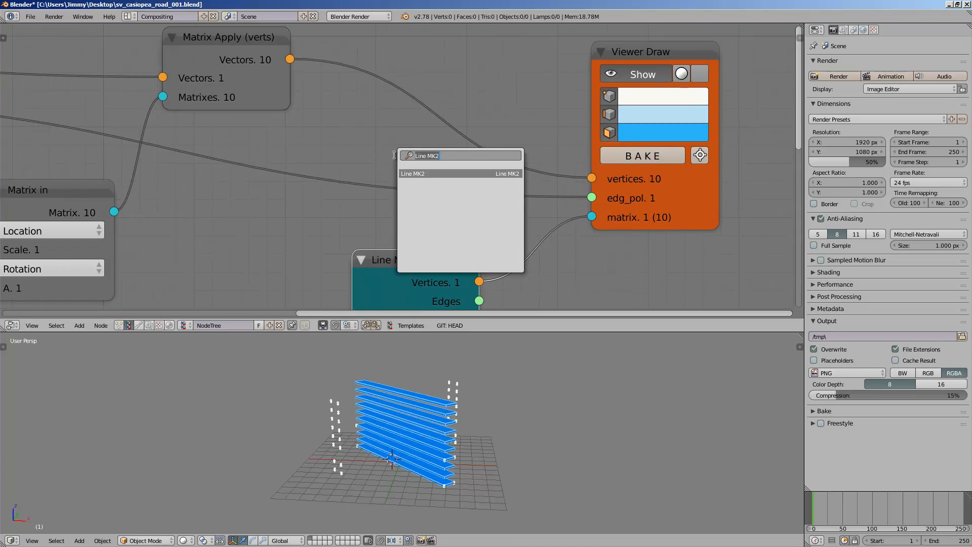
pyautogui.write('rep')
pyautogui.press('Return')
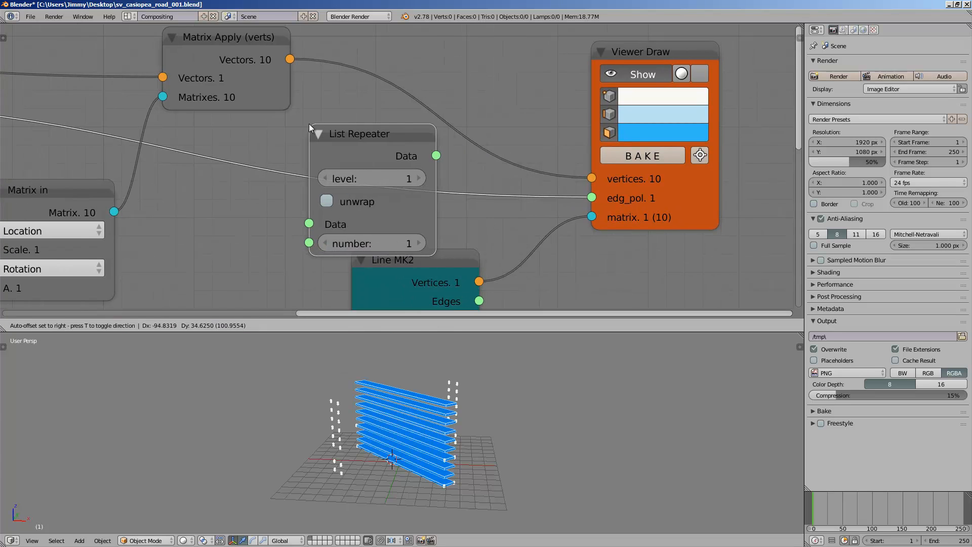
pyautogui.click(413, 242)
# Step: Set the List Repeater node's number to 10
pyautogui.click(416, 246)
pyautogui.click(418, 246)
pyautogui.click(417, 246)
pyautogui.click(417, 246)
pyautogui.click(417, 247)
pyautogui.click(418, 246)
pyautogui.click(417, 246)
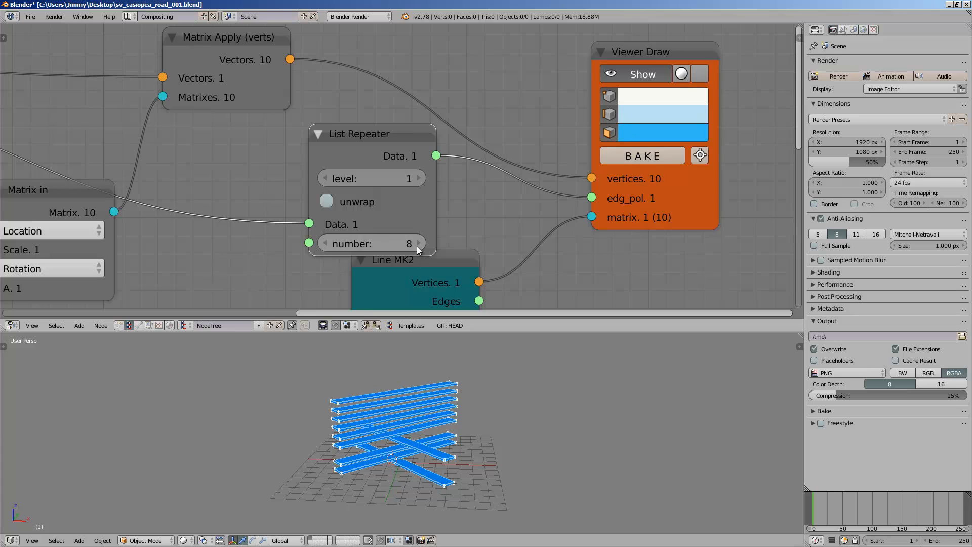
pyautogui.click(417, 245)
pyautogui.click(417, 245)
# Step: Set the Random Num Gen node's Seed to 37 and save the file
pyautogui.moveTo(447, 391); pyautogui.dragTo(424, 383, button='middle')
pyautogui.scroll(-3, 208, 268)
pyautogui.moveTo(208, 268); pyautogui.dragTo(370, 182, button='middle')
pyautogui.moveTo(123, 244); pyautogui.dragTo(360, 149, button='middle')
pyautogui.moveTo(184, 219); pyautogui.dragTo(198, 180, button='middle')
pyautogui.moveTo(211, 278); pyautogui.dragTo(210, 227, button='middle')
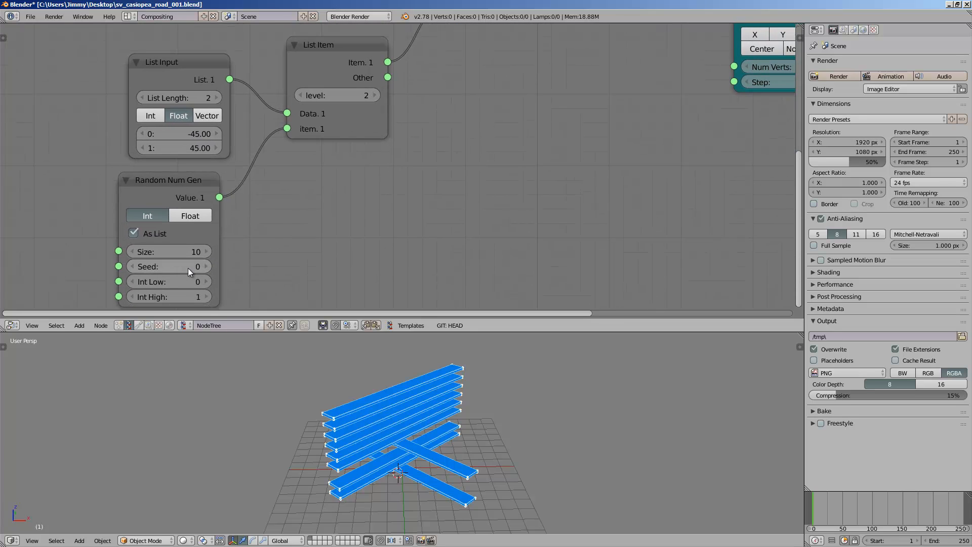
pyautogui.moveTo(187, 266); pyautogui.dragTo(205, 266)
pyautogui.moveTo(462, 426); pyautogui.dragTo(465, 426, button='middle')
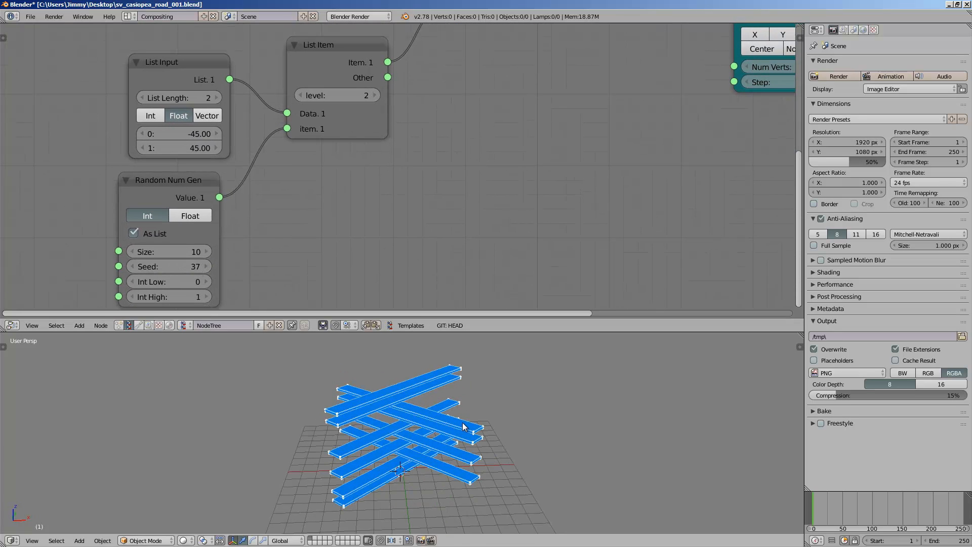
pyautogui.hotkey('ctrl', 's')
# Step: Move the Viewer Draw and Line MK2 nodes apart so the links are readable
pyautogui.scroll(-2, 590, 126)
pyautogui.moveTo(590, 126)
pyautogui.mouseDown(button='middle')
pyautogui.moveTo(556, 136)
pyautogui.moveTo(456, 202)
pyautogui.mouseUp(button='middle')
pyautogui.scroll(-2, 455, 202)
pyautogui.moveTo(481, 140)
pyautogui.mouseDown(button='middle')
pyautogui.moveTo(406, 211)
pyautogui.moveTo(332, 239)
pyautogui.mouseUp(button='middle')
pyautogui.moveTo(605, 169); pyautogui.dragTo(639, 170)
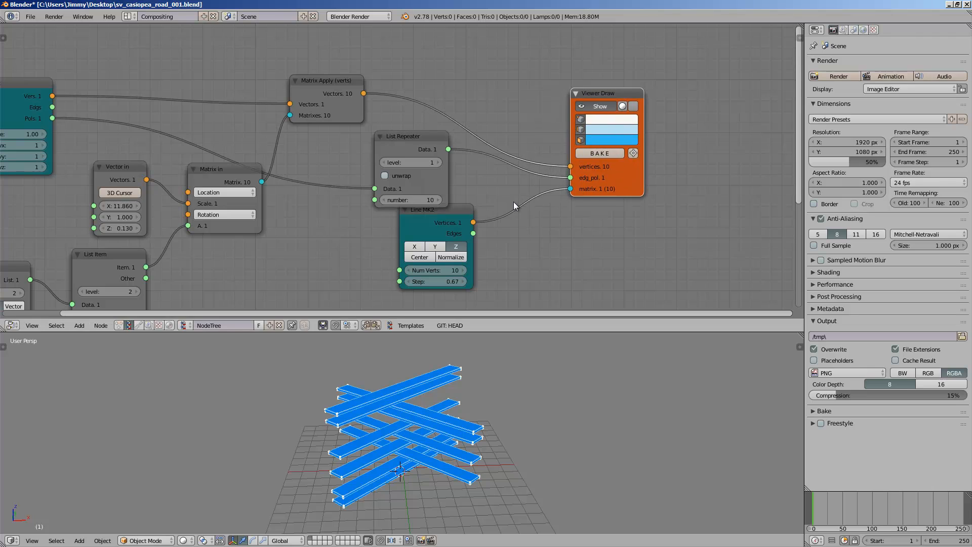
pyautogui.moveTo(440, 219); pyautogui.dragTo(370, 284)
# Step: Delete the List Repeater node between Box and Viewer Draw
pyautogui.moveTo(420, 140)
pyautogui.mouseDown()
pyautogui.moveTo(369, 182)
pyautogui.moveTo(418, 136)
pyautogui.mouseUp()
pyautogui.moveTo(418, 136); pyautogui.dragTo(397, 138, button='middle')
pyautogui.moveTo(367, 161); pyautogui.dragTo(353, 176)
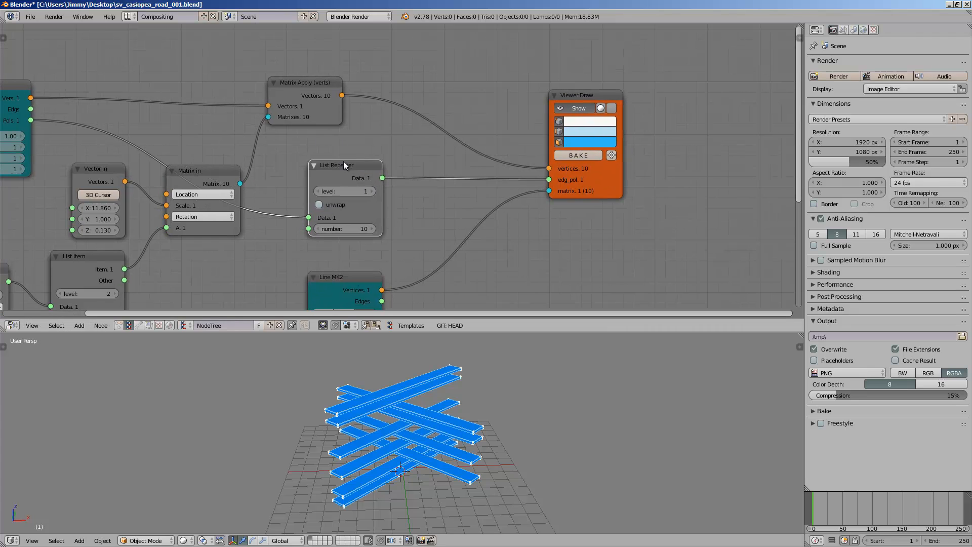
pyautogui.press('x')
# Step: Move Viewer Draw aside and add a Matrix Apply node above and before it
pyautogui.moveTo(590, 101)
pyautogui.mouseDown()
pyautogui.moveTo(681, 129)
pyautogui.moveTo(672, 124)
pyautogui.mouseUp()
pyautogui.hotkey('shift', 'a')
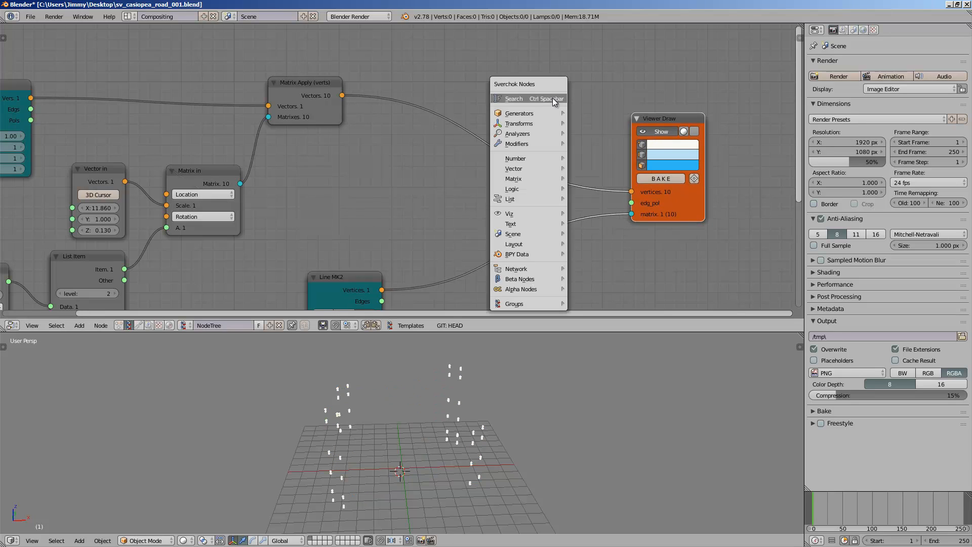
pyautogui.click(552, 99)
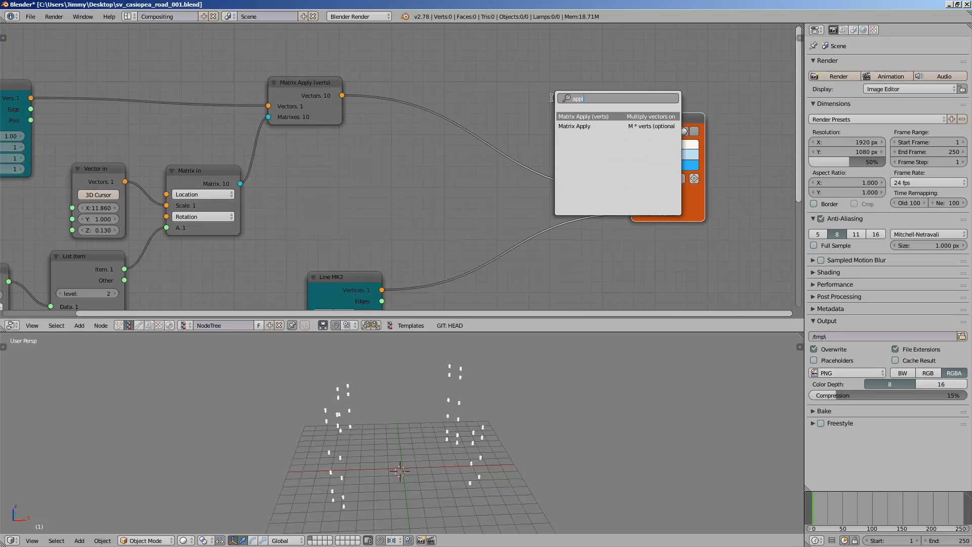
pyautogui.press('Down')
pyautogui.press('Return')
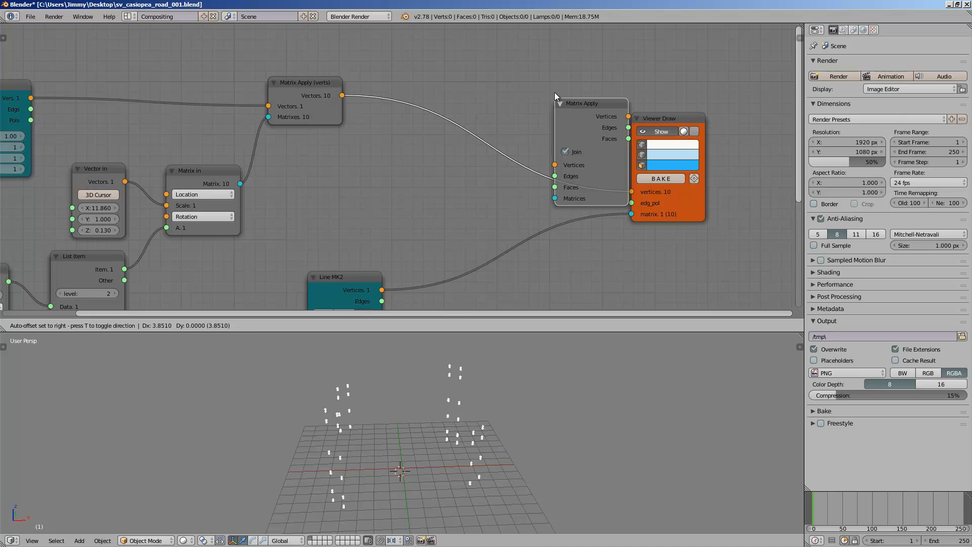
pyautogui.click(549, 49)
# Step: Connect Matrix Apply (verts) Vectors, Box Pols and Line MK2 Vertices to Matrix Apply's Vertices, Faces and Matrices inputs
pyautogui.moveTo(521, 98); pyautogui.dragTo(563, 79, button='middle')
pyautogui.moveTo(383, 77); pyautogui.dragTo(429, 75)
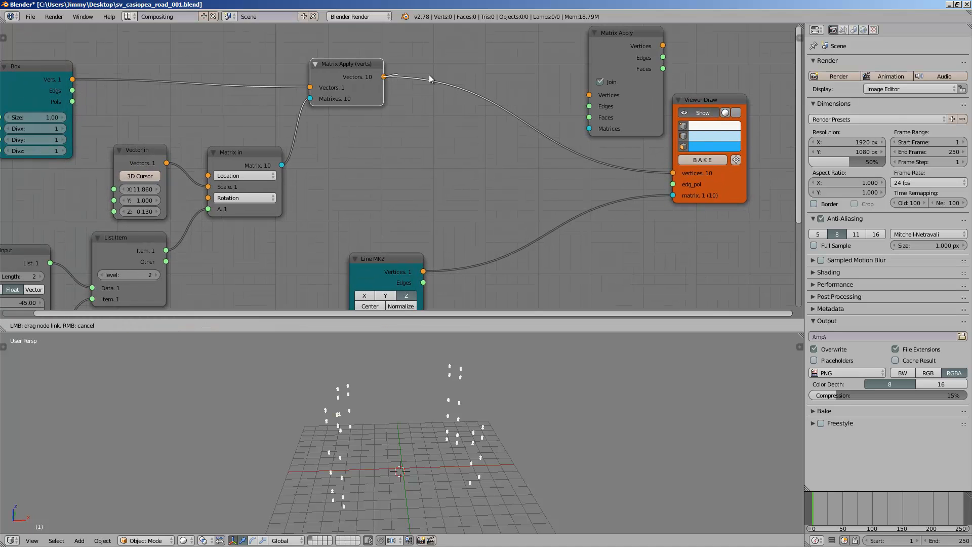
pyautogui.moveTo(585, 99); pyautogui.dragTo(588, 95)
pyautogui.moveTo(72, 102); pyautogui.dragTo(589, 117)
pyautogui.moveTo(672, 195)
pyautogui.mouseDown()
pyautogui.moveTo(596, 157)
pyautogui.moveTo(589, 128)
pyautogui.mouseUp()
# Step: Connect Matrix Apply's Vertices and Faces outputs to Viewer Draw's vertices and edg_pol inputs
pyautogui.moveTo(632, 50)
pyautogui.mouseDown()
pyautogui.moveTo(584, 116)
pyautogui.moveTo(673, 172)
pyautogui.mouseUp()
pyautogui.moveTo(614, 133); pyautogui.dragTo(674, 184)
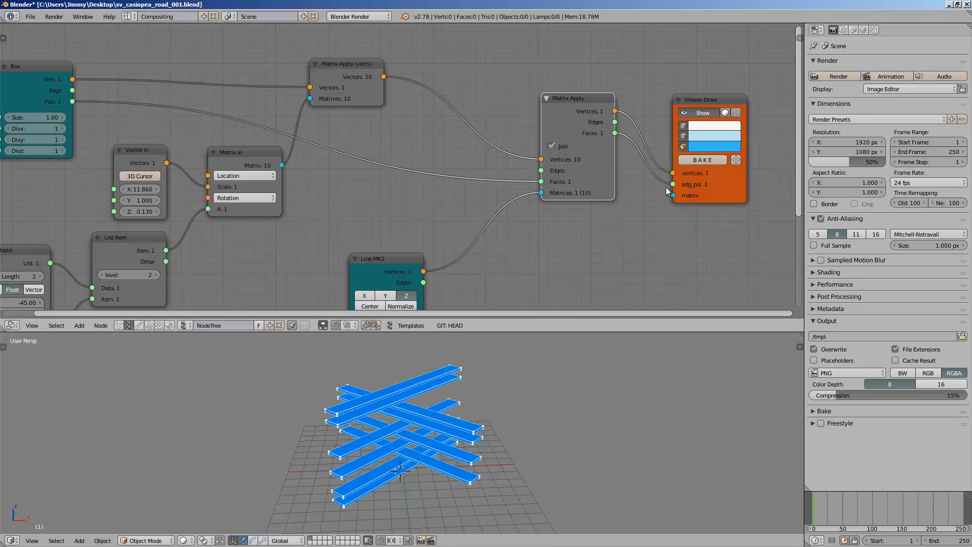
# Step: Tidy the placement of the Matrix Apply and Viewer Draw nodes and save the file
pyautogui.moveTo(702, 102); pyautogui.dragTo(661, 102)
pyautogui.moveTo(541, 102); pyautogui.dragTo(523, 101)
pyautogui.scroll(2, 484, 241)
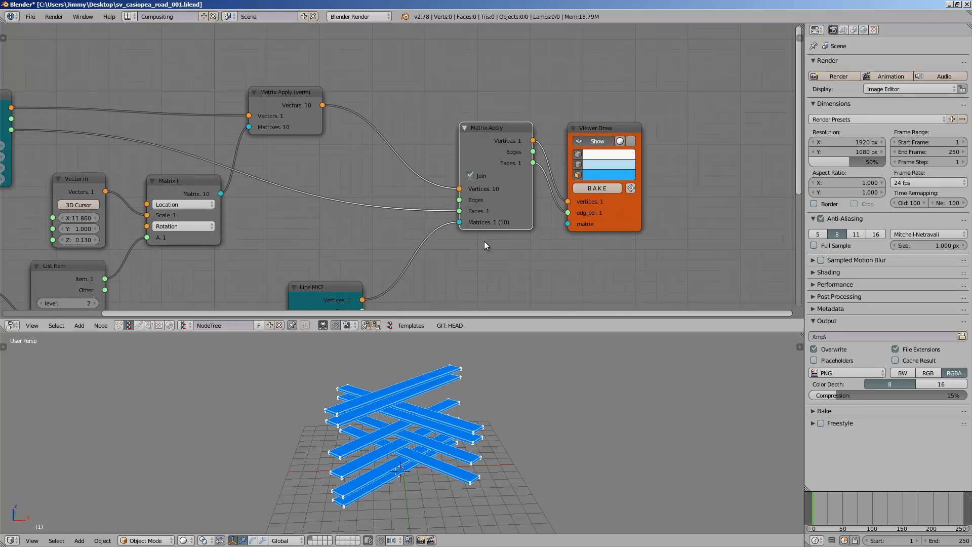
pyautogui.moveTo(538, 219); pyautogui.dragTo(442, 209, button='middle')
pyautogui.scroll(4, 420, 208)
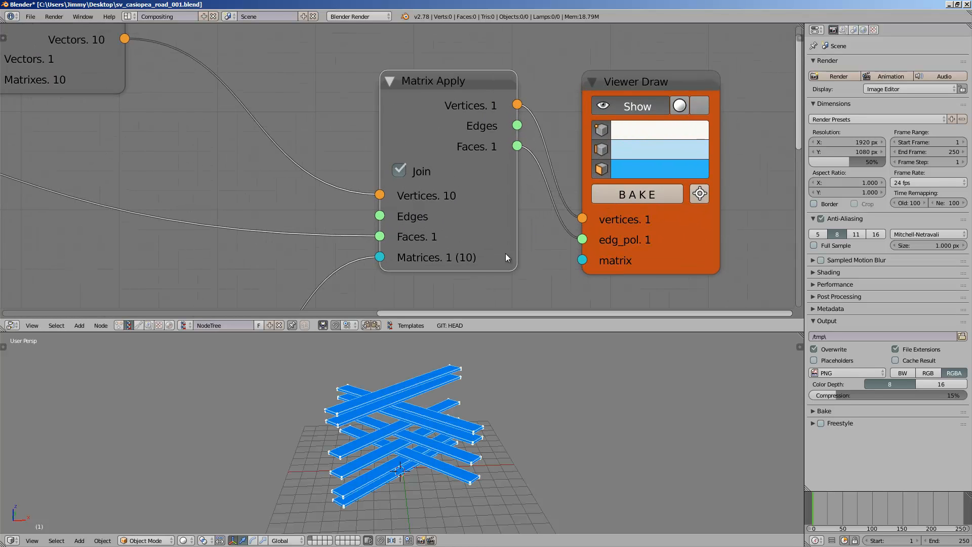
pyautogui.moveTo(430, 366); pyautogui.dragTo(418, 388, button='middle')
pyautogui.scroll(-3, 347, 222)
pyautogui.hotkey('ctrl', 's')
pyautogui.click(417, 389)
# Step: Add an Int node below List Item and set its value to 10
pyautogui.scroll(-4, 264, 212)
pyautogui.moveTo(264, 212); pyautogui.dragTo(521, 116, button='middle')
pyautogui.scroll(-3, 406, 198)
pyautogui.scroll(2, 396, 176)
pyautogui.moveTo(396, 176); pyautogui.dragTo(481, 130, button='middle')
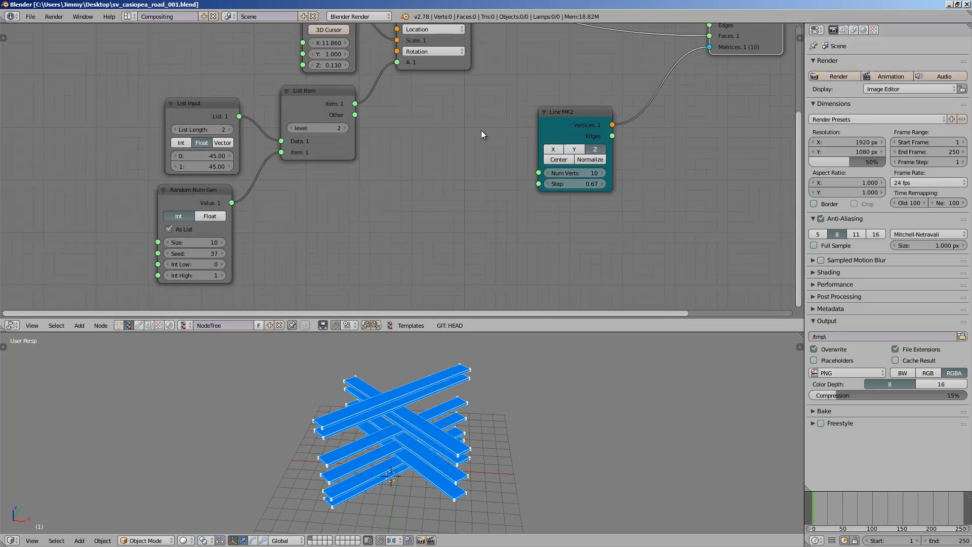
pyautogui.hotkey('alt', 'space')
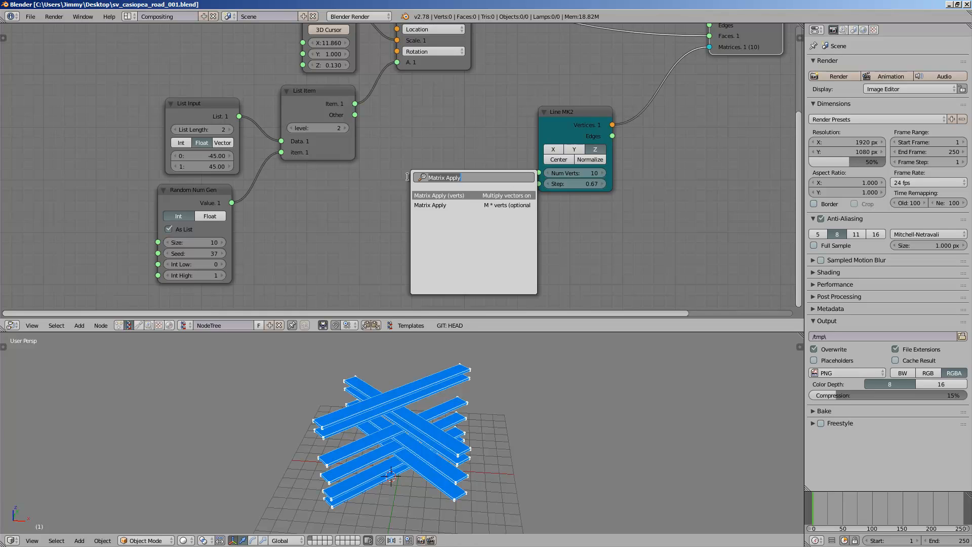
pyautogui.write('int')
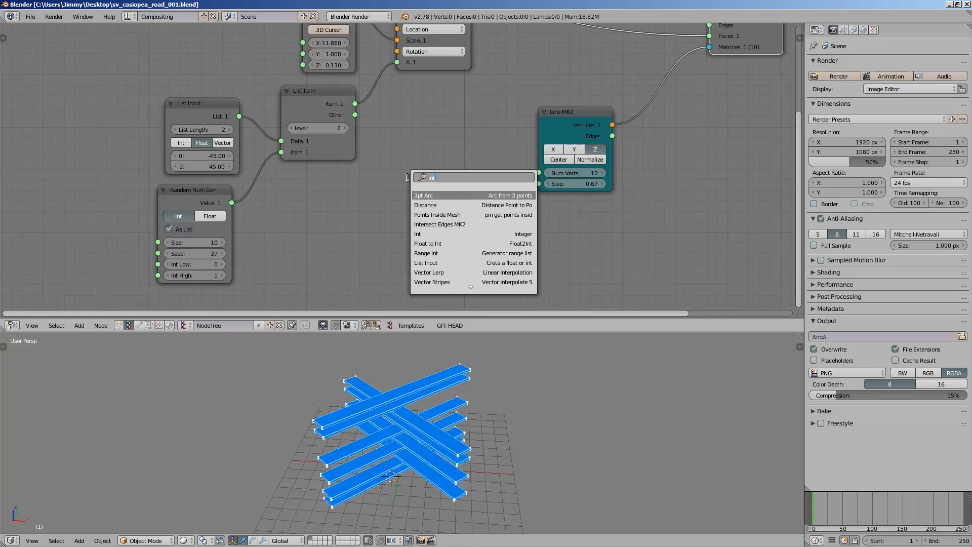
pyautogui.press('Down')
pyautogui.press('Down')
pyautogui.press('Down')
pyautogui.press('Down')
pyautogui.press('Return')
pyautogui.click(345, 182)
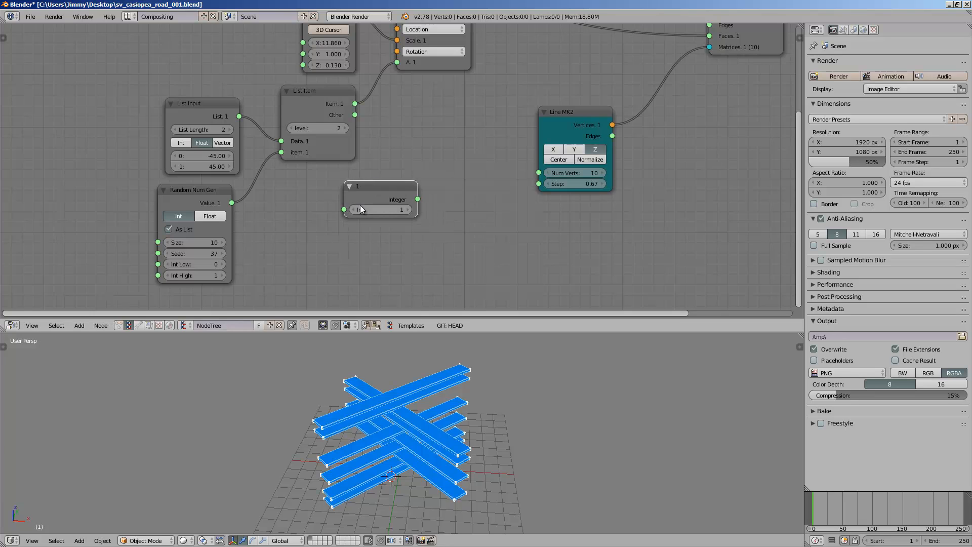
pyautogui.click(360, 206)
# Step: Connect the Int node's Integer output to Line MK2's Num Verts and Random Num Gen's Size inputs
pyautogui.moveTo(417, 199); pyautogui.dragTo(431, 194)
pyautogui.moveTo(540, 178); pyautogui.dragTo(540, 175)
pyautogui.moveTo(418, 193); pyautogui.dragTo(114, 226)
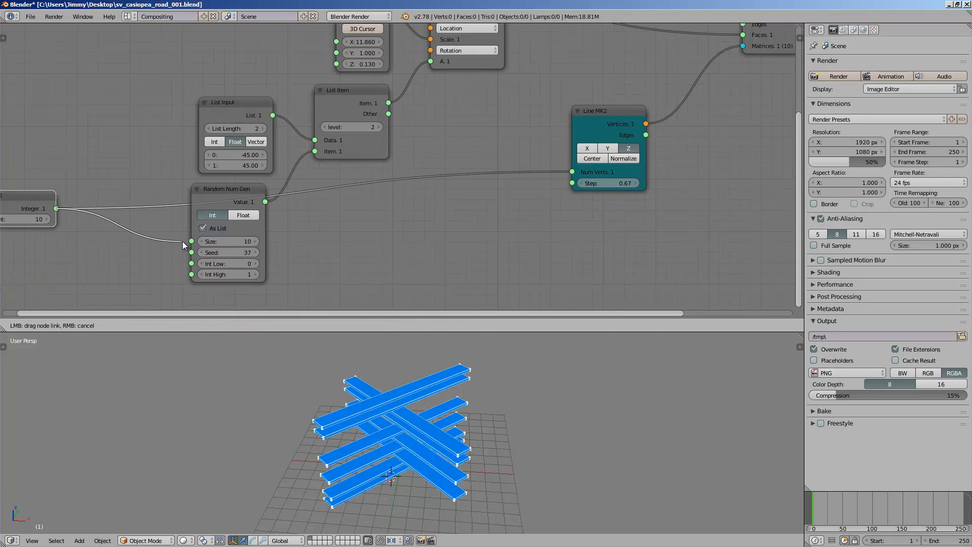
pyautogui.moveTo(182, 241); pyautogui.dragTo(190, 241)
# Step: Set the Int node's value to 26 to raise the number of stacked planks
pyautogui.moveTo(159, 234); pyautogui.dragTo(223, 238, button='middle')
pyautogui.moveTo(79, 221); pyautogui.dragTo(91, 221)
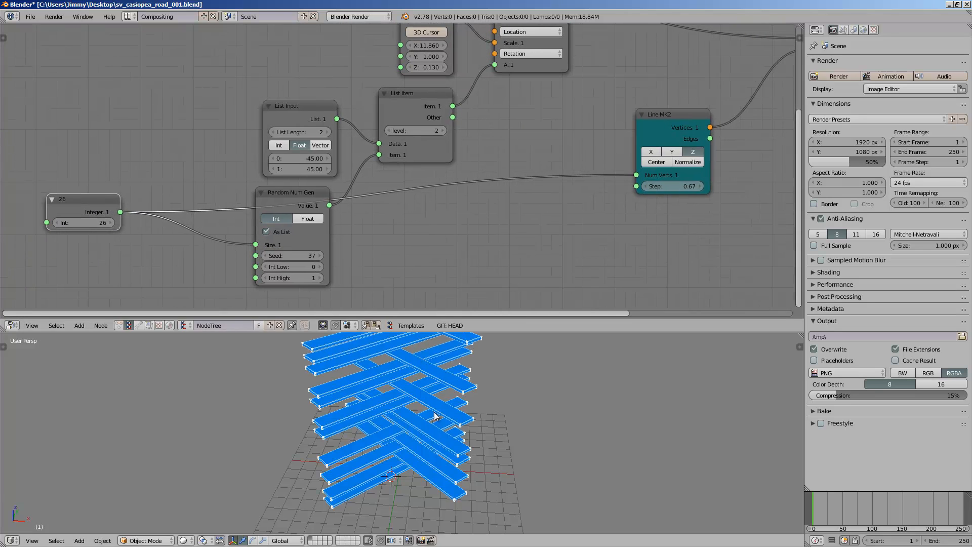
pyautogui.moveTo(434, 415); pyautogui.dragTo(698, 396, button='middle')
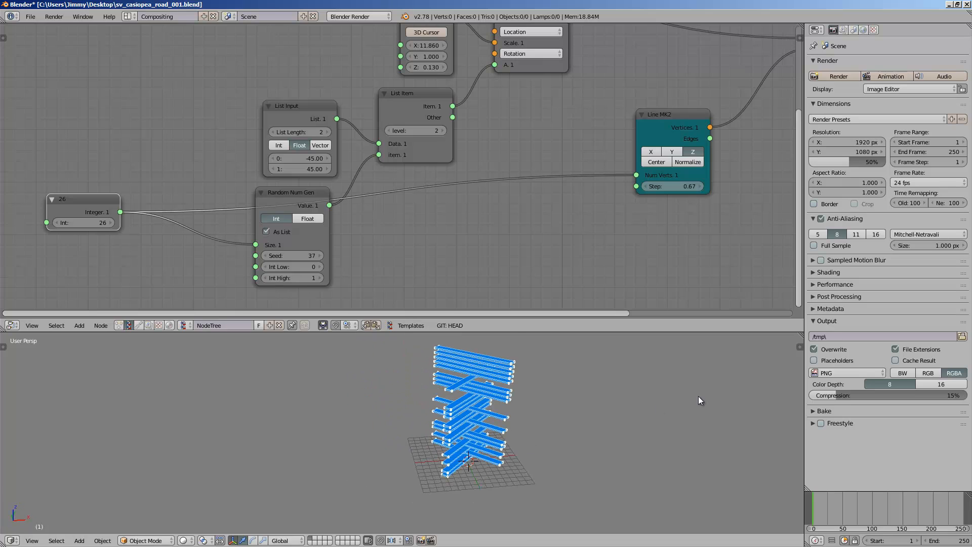
# Step: Split the 3D view vertically in two and make the new area a UV/Image Editor
pyautogui.moveTo(796, 339); pyautogui.dragTo(413, 384)
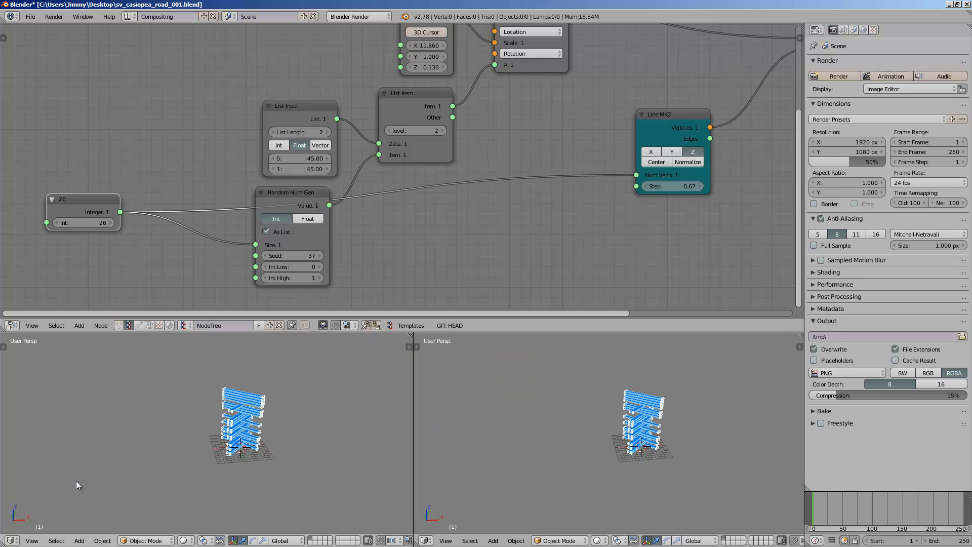
pyautogui.click(13, 540)
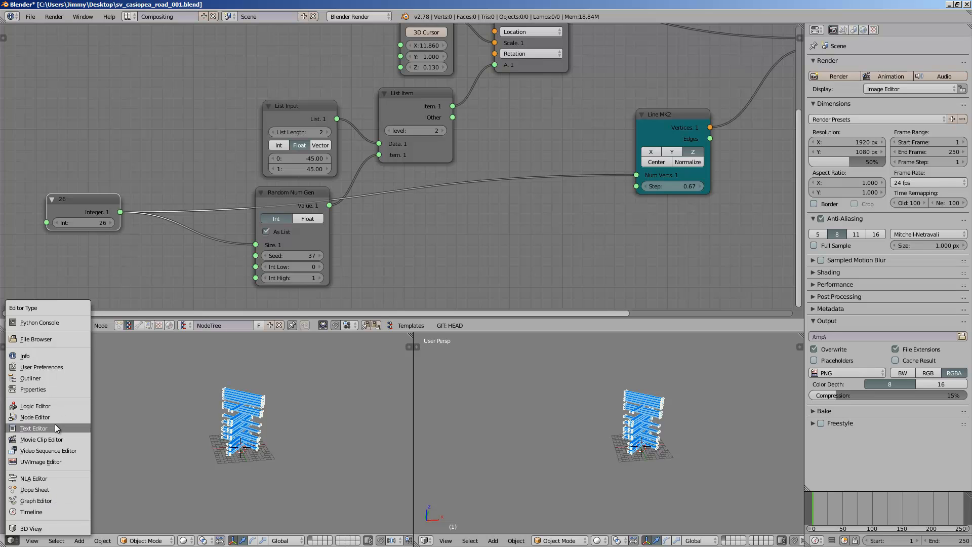
pyautogui.click(68, 459)
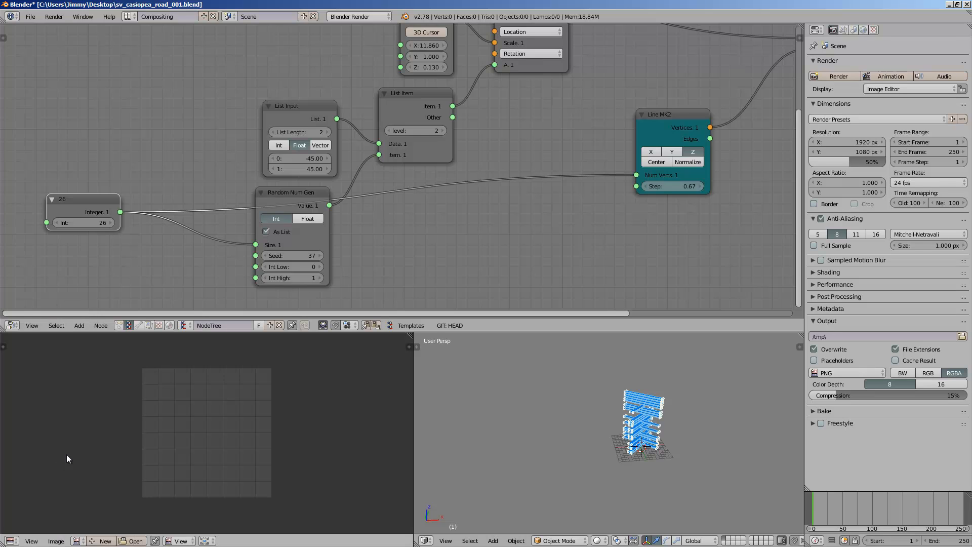
# Step: Load the Casiopea Cross Point cover photo as a reference and enlarge the image and 3D view areas
pyautogui.moveTo(1, 408); pyautogui.dragTo(91, 408)
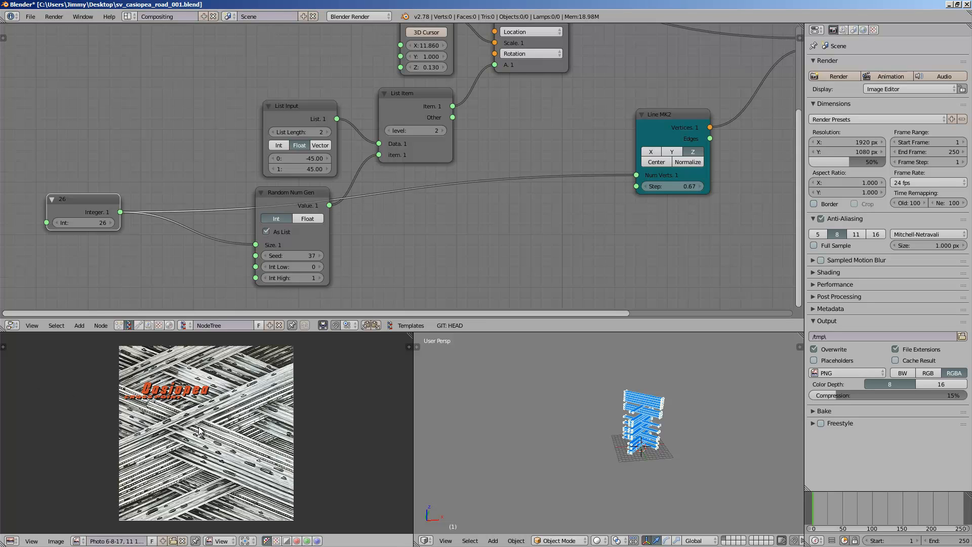
pyautogui.scroll(3, 207, 429)
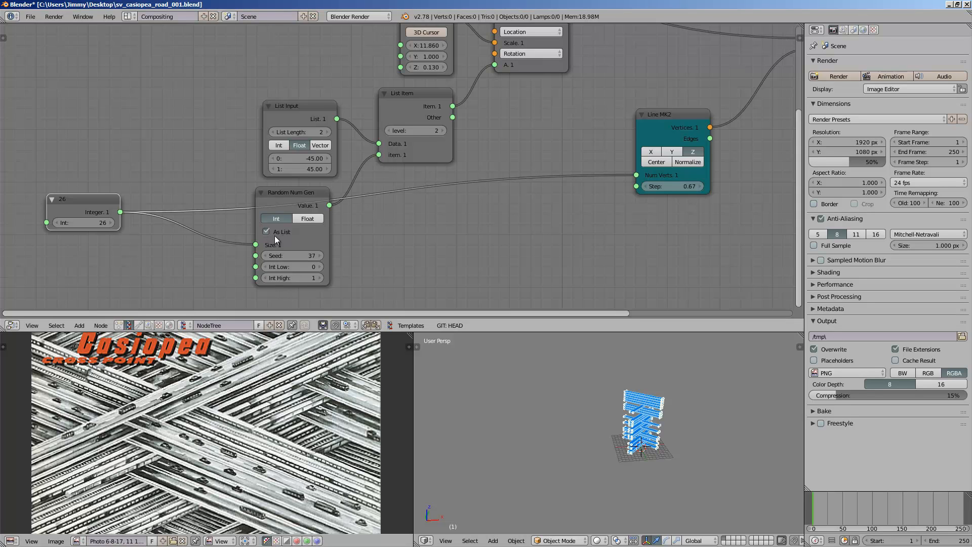
pyautogui.moveTo(355, 328); pyautogui.dragTo(355, 251)
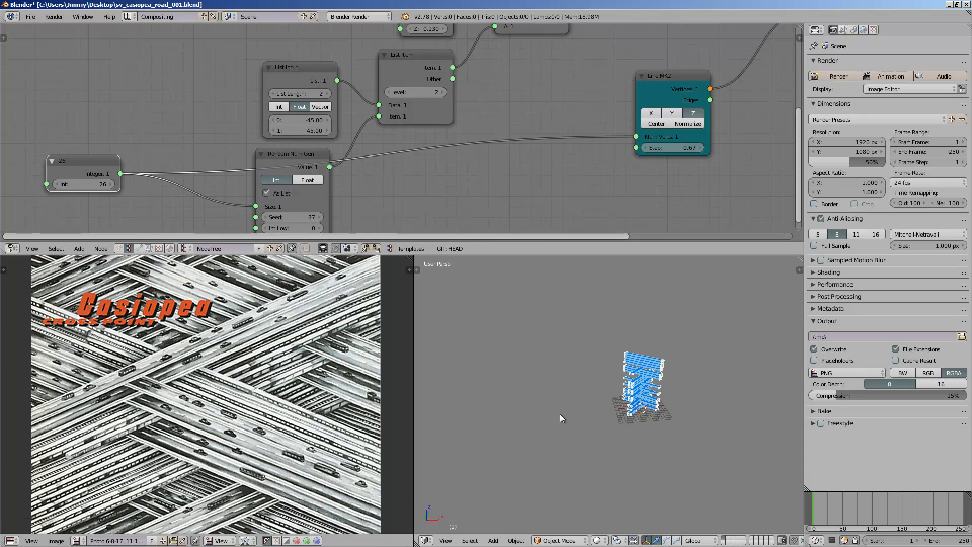
# Step: Turn off the vertex display in the Viewer Draw node and save the file
pyautogui.scroll(4, 782, 419)
pyautogui.moveTo(782, 419); pyautogui.dragTo(638, 405, button='middle')
pyautogui.scroll(1, 612, 165)
pyautogui.moveTo(612, 165); pyautogui.dragTo(442, 205, button='middle')
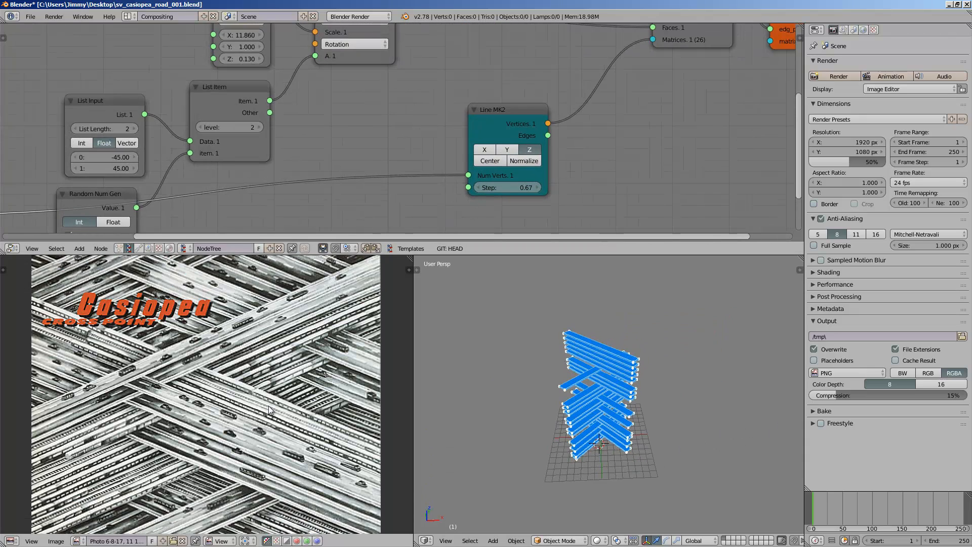
pyautogui.scroll(-1, 245, 366)
pyautogui.scroll(-2, 719, 145)
pyautogui.moveTo(777, 143); pyautogui.dragTo(500, 146, button='middle')
pyautogui.scroll(3, 494, 40)
pyautogui.moveTo(495, 38); pyautogui.dragTo(484, 108, button='middle')
pyautogui.scroll(2, 582, 309)
pyautogui.moveTo(583, 309); pyautogui.dragTo(616, 380, button='middle')
pyautogui.hotkey('ctrl', 's')
pyautogui.click(616, 376)
# Step: Switch the 3D view to orthographic projection and save the file over the existing one
pyautogui.moveTo(535, 490); pyautogui.dragTo(612, 413, button='middle')
pyautogui.press('KP_5')
pyautogui.scroll(2, 553, 432)
pyautogui.hotkey('ctrl', 's')
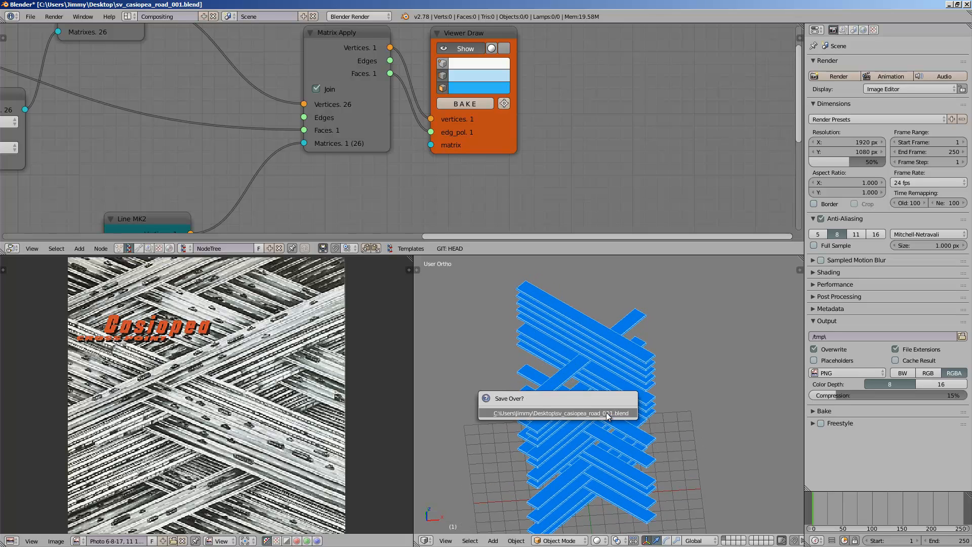
pyautogui.click(612, 414)
# Step: Set Line MK2's Step to 0.34 to bring the planks closer together
pyautogui.moveTo(251, 213); pyautogui.dragTo(307, 88, button='middle')
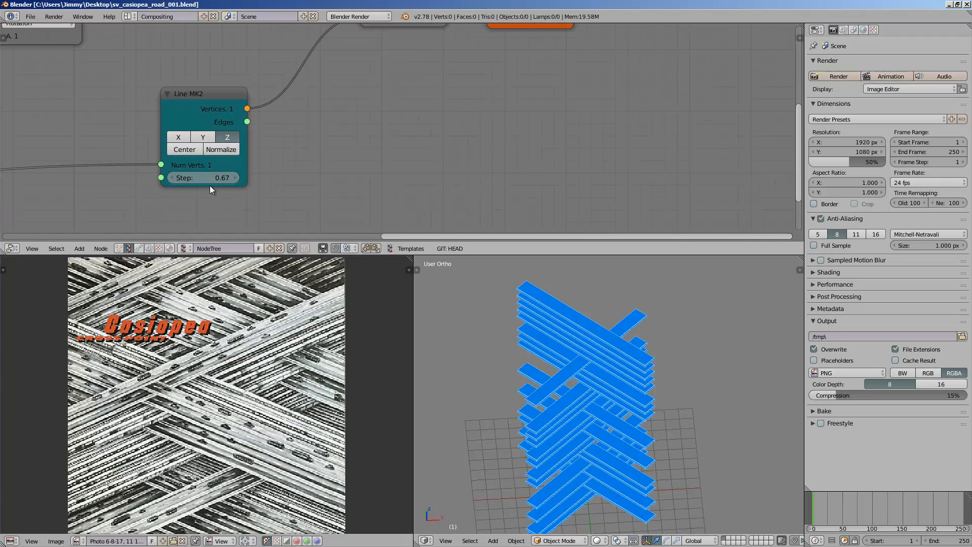
pyautogui.moveTo(212, 178); pyautogui.dragTo(204, 178)
pyautogui.moveTo(564, 340); pyautogui.dragTo(652, 398, button='middle')
pyautogui.scroll(-2, 488, 131)
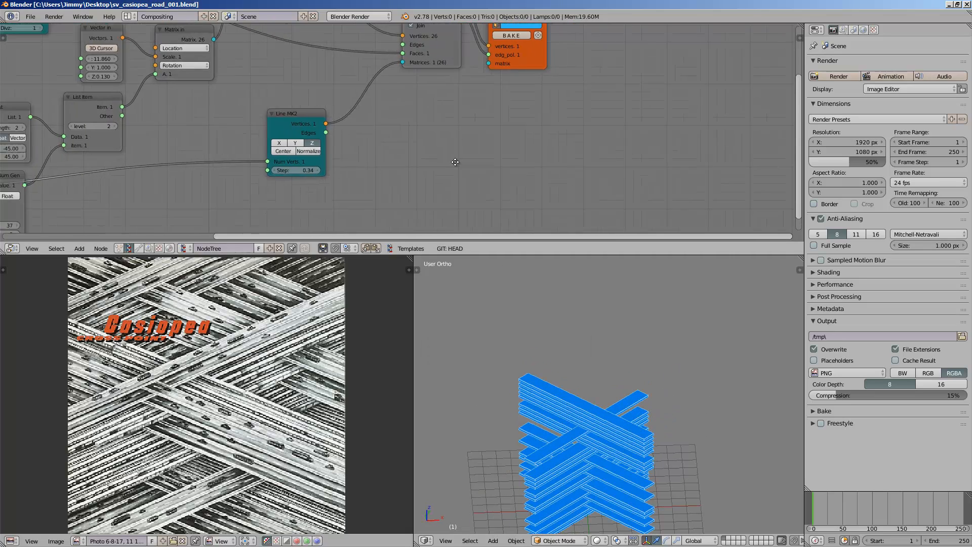
# Step: Set the Vector in node's X to 11.83, move the node slightly away from Matrix in, and save the file
pyautogui.moveTo(357, 120); pyautogui.dragTo(545, 204, button='middle')
pyautogui.scroll(3, 351, 140)
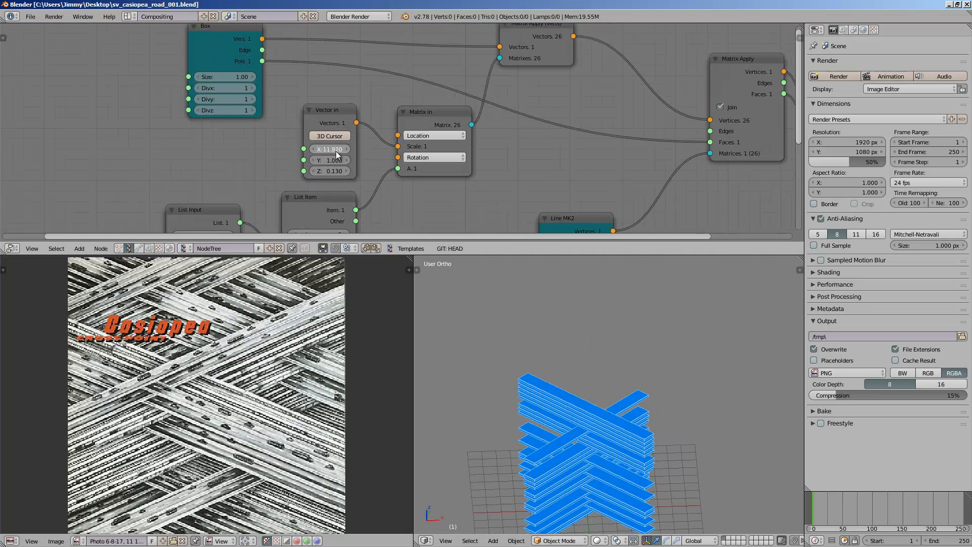
pyautogui.moveTo(335, 151); pyautogui.dragTo(336, 150)
pyautogui.moveTo(336, 114); pyautogui.dragTo(317, 115)
pyautogui.hotkey('ctrl', 's')
pyautogui.click(318, 116)
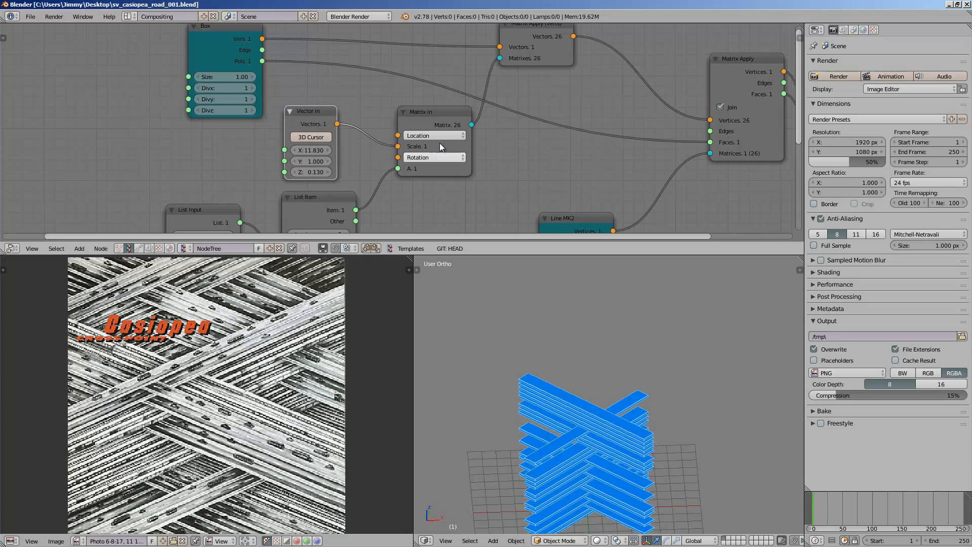
# Step: Add a Random Vector MK2 node beside the Box node and set its count to 10
pyautogui.moveTo(235, 128); pyautogui.dragTo(275, 131, button='middle')
pyautogui.hotkey('alt', 'space')
pyautogui.write('random')
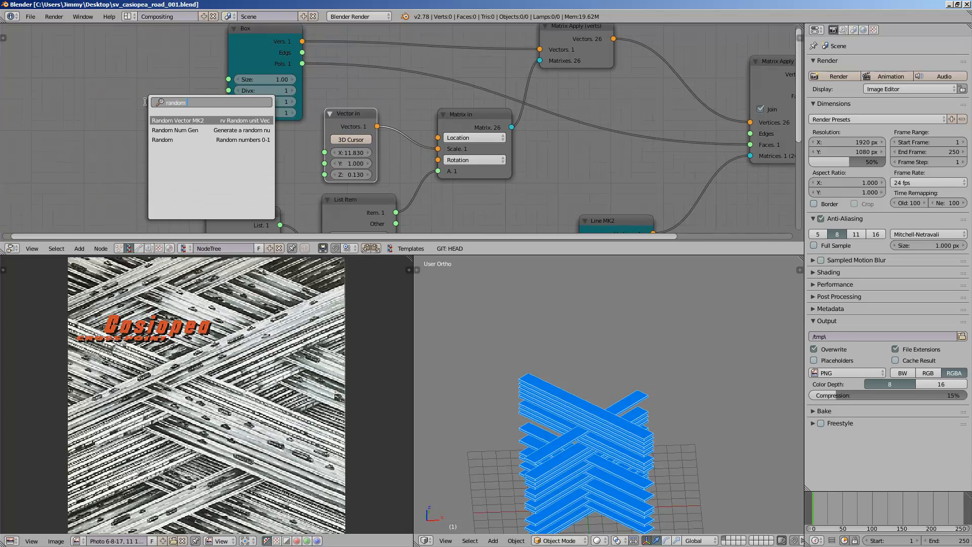
pyautogui.press('Return')
pyautogui.click(85, 107)
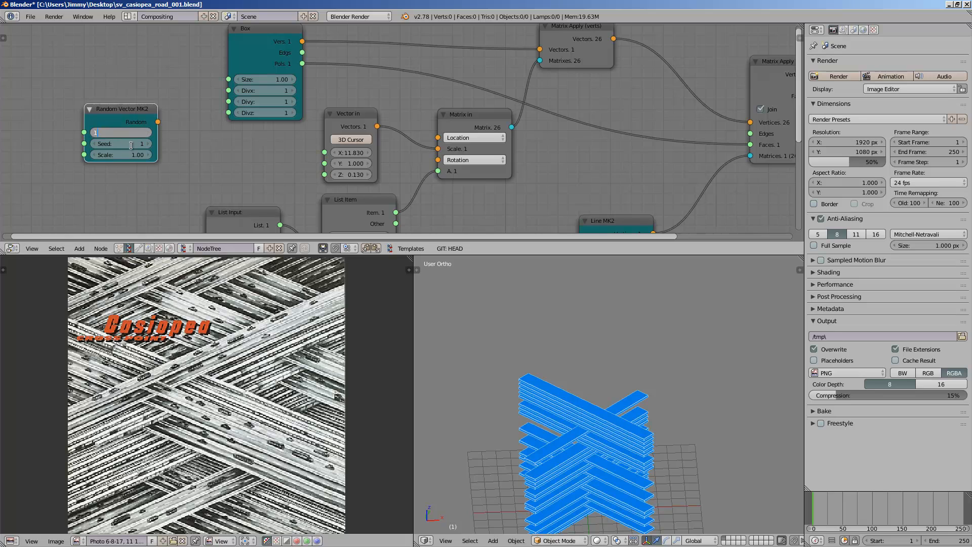
pyautogui.write('10')
pyautogui.press('Return')
# Step: Connect the Int node's Integer output to Random Vector MK2's Count input and reposition the Random Vector MK2 node
pyautogui.moveTo(185, 174); pyautogui.dragTo(322, 105, button='middle')
pyautogui.scroll(-2, 327, 95)
pyautogui.moveTo(215, 219); pyautogui.dragTo(244, 75)
pyautogui.moveTo(266, 67); pyautogui.dragTo(219, 104)
pyautogui.scroll(2, 274, 114)
pyautogui.moveTo(277, 114); pyautogui.dragTo(198, 148, button='middle')
pyautogui.scroll(1, 167, 144)
# Step: Set Random Vector MK2's Seed to 31, feed its Random output into Matrix in's Location, and save the file
pyautogui.moveTo(141, 152); pyautogui.dragTo(193, 130)
pyautogui.moveTo(450, 120); pyautogui.dragTo(511, 102)
pyautogui.moveTo(628, 324); pyautogui.dragTo(597, 412, button='middle')
pyautogui.hotkey('ctrl', 's')
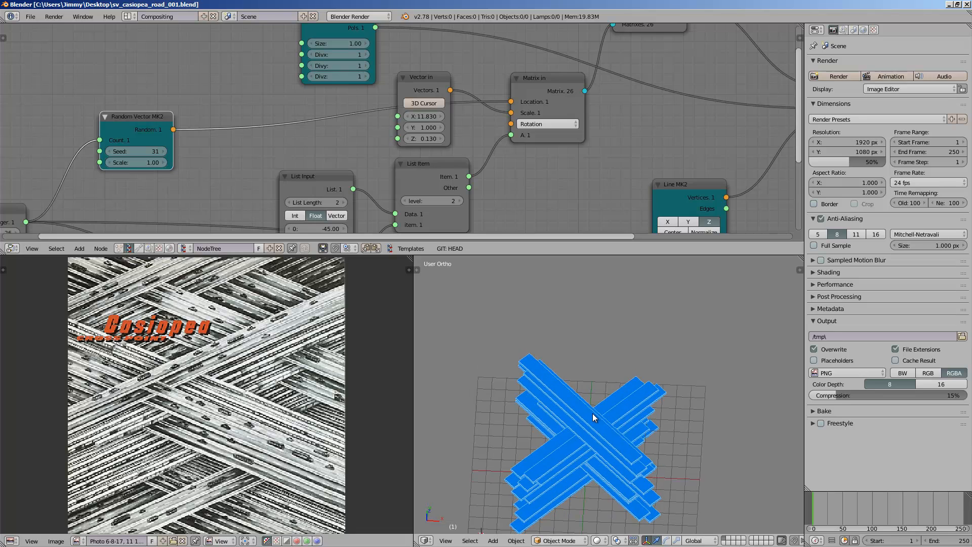
# Step: Set Random Vector MK2's Scale to 2.59 to spread the planks, and save the file
pyautogui.moveTo(137, 162); pyautogui.dragTo(168, 168)
pyautogui.moveTo(533, 358); pyautogui.dragTo(540, 338, button='middle')
pyautogui.hotkey('ctrl', 's')
pyautogui.click(540, 338)
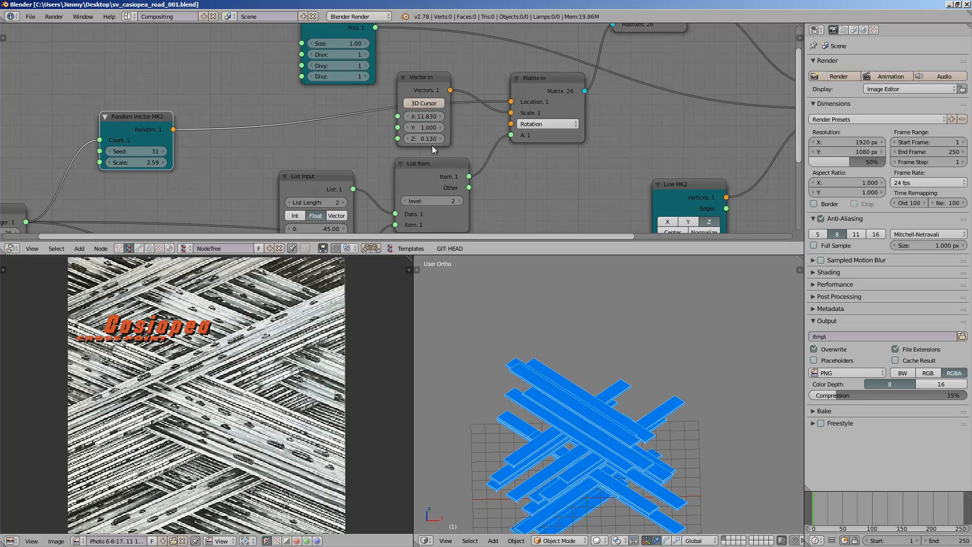
# Step: Lengthen the planks by setting the Vector in node's X to 35.11, and save the file
pyautogui.moveTo(433, 144); pyautogui.dragTo(430, 153, button='middle')
pyautogui.moveTo(428, 126); pyautogui.dragTo(821, 178)
pyautogui.moveTo(596, 409); pyautogui.dragTo(605, 385, button='middle')
pyautogui.hotkey('ctrl', 's')
# Step: Move the Random Vector MK2 node farther from Vector in to make room, and save the file
pyautogui.moveTo(110, 121); pyautogui.dragTo(85, 122)
pyautogui.moveTo(143, 119); pyautogui.dragTo(172, 135, button='middle')
pyautogui.scroll(1, 172, 135)
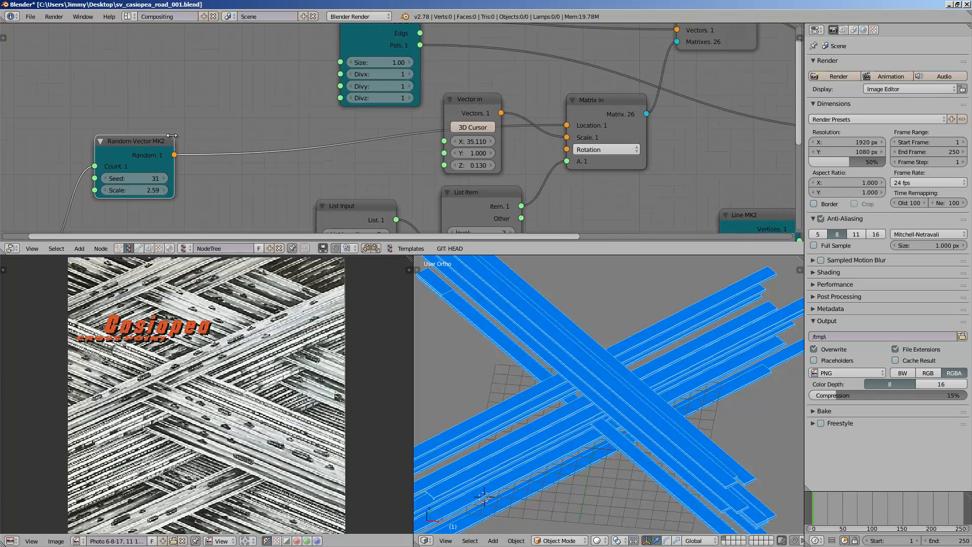
pyautogui.moveTo(532, 412); pyautogui.dragTo(546, 380, button='middle')
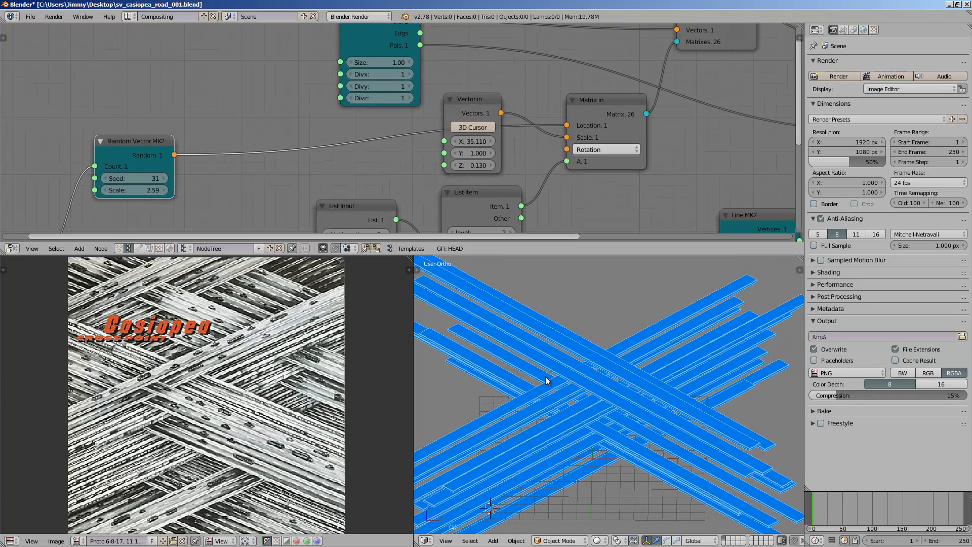
pyautogui.moveTo(352, 178); pyautogui.dragTo(356, 179, button='middle')
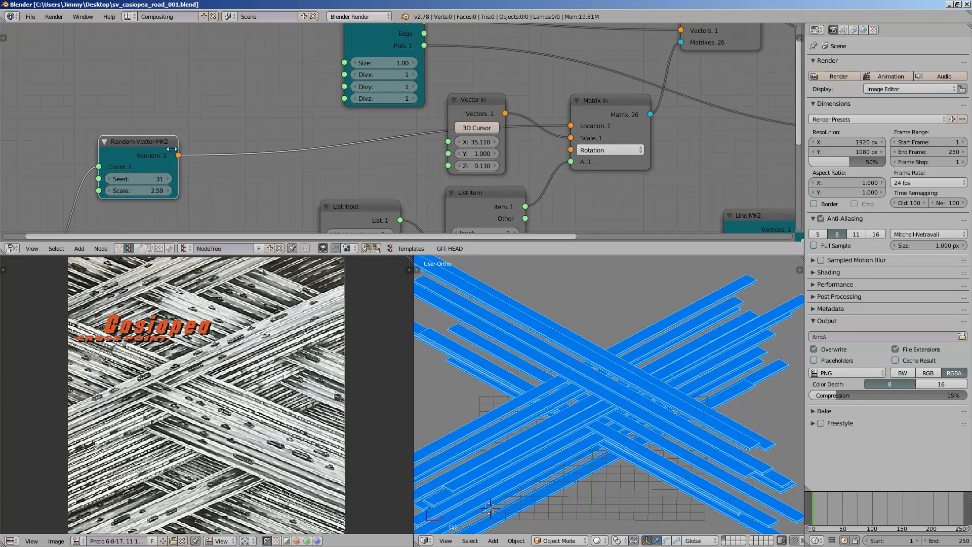
pyautogui.moveTo(172, 148); pyautogui.dragTo(158, 141)
pyautogui.moveTo(280, 177); pyautogui.dragTo(276, 164, button='middle')
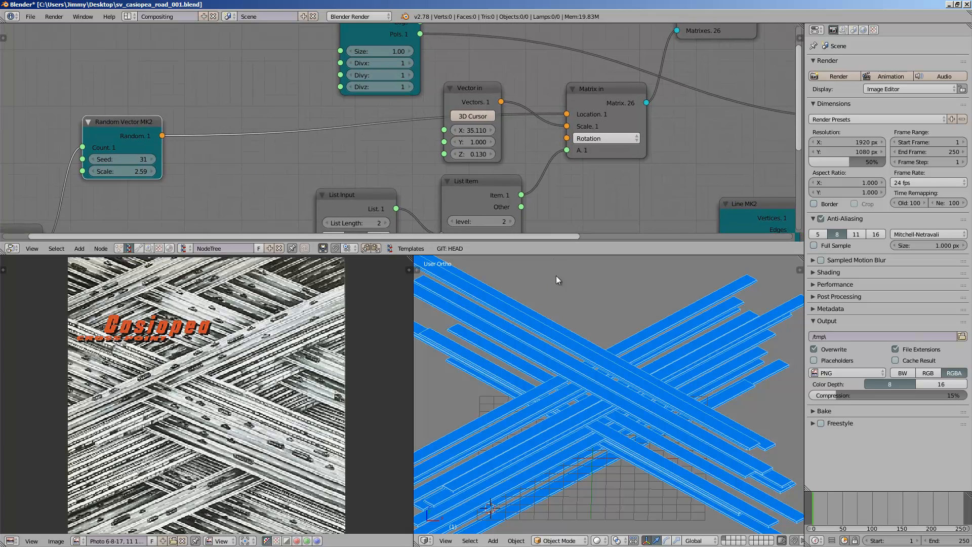
pyautogui.scroll(-1, 556, 278)
pyautogui.scroll(-4, 560, 228)
pyautogui.moveTo(599, 426); pyautogui.dragTo(574, 449, button='middle')
pyautogui.moveTo(297, 174); pyautogui.dragTo(310, 158, button='middle')
pyautogui.hotkey('ctrl', 's')
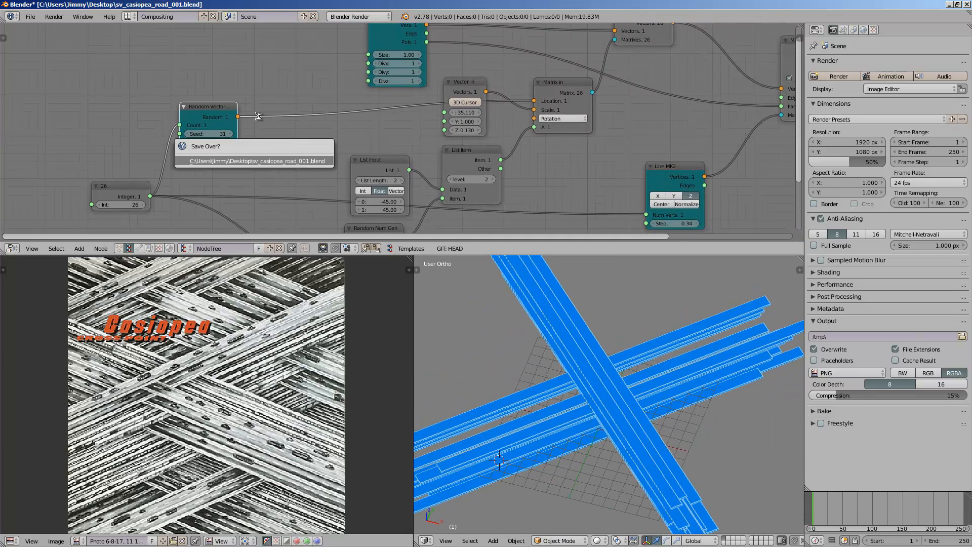
pyautogui.press('Return')
# Step: Try a Vector Rewire node on the link from Random Vector MK2 to Matrix in's Location, and delete it
pyautogui.scroll(4, 253, 113)
pyautogui.hotkey('alt', 'space')
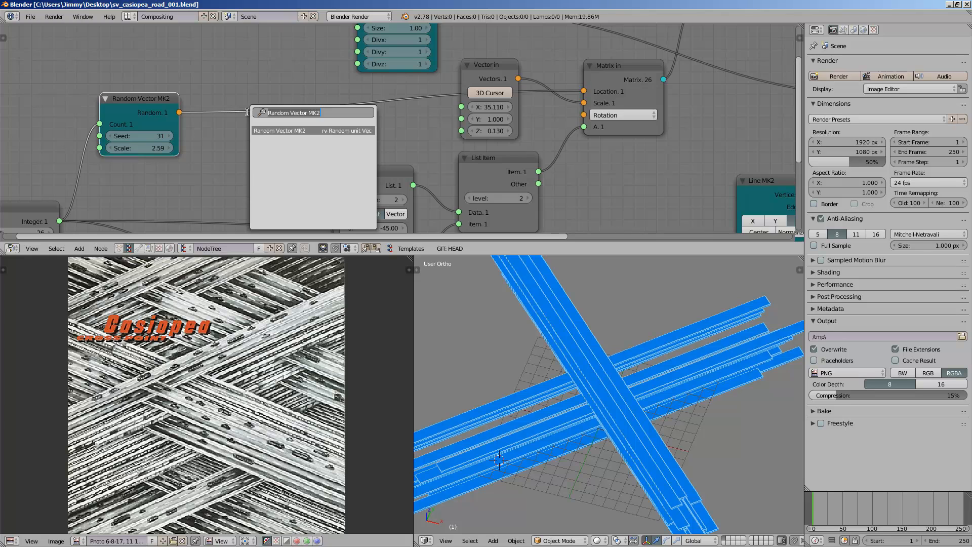
pyautogui.write('rew')
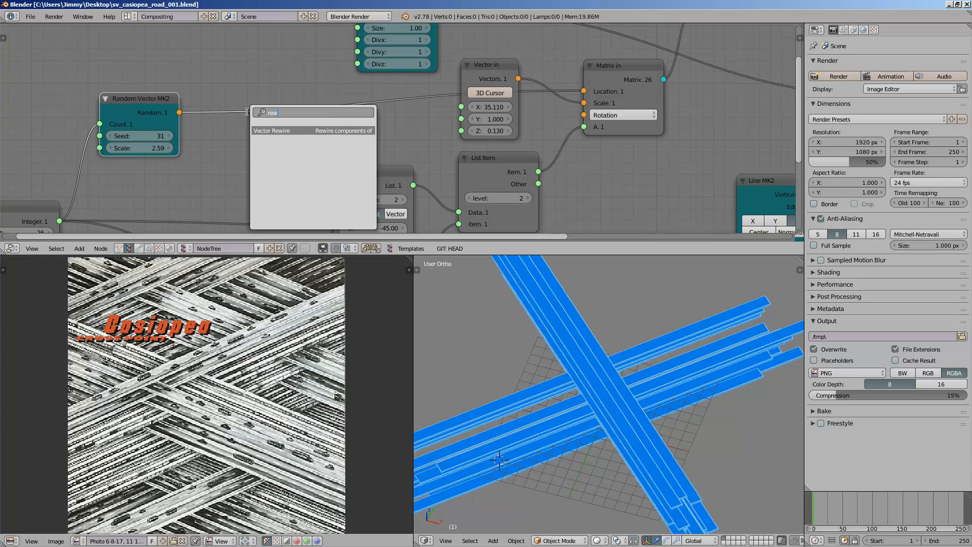
pyautogui.press('Return')
pyautogui.click(237, 88)
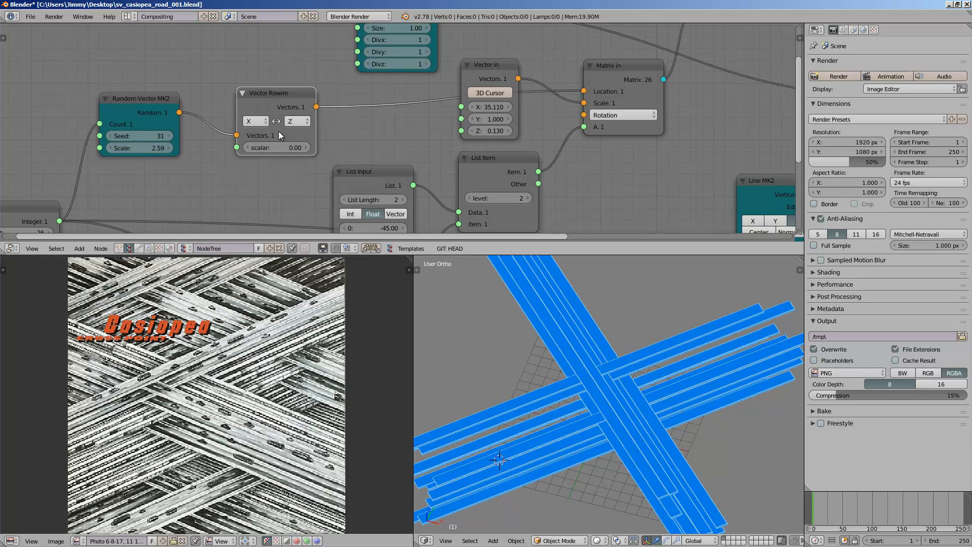
pyautogui.click(265, 122)
pyautogui.moveTo(263, 99); pyautogui.dragTo(268, 110)
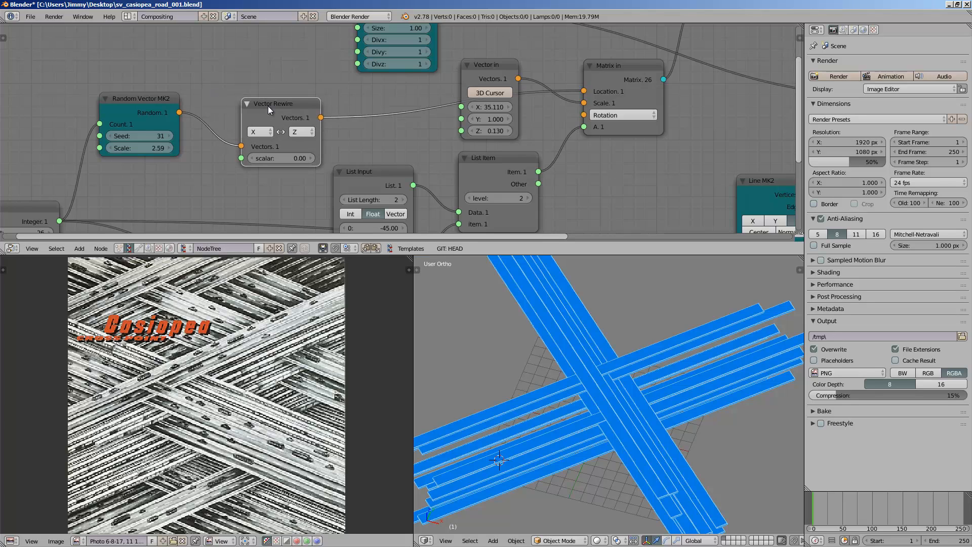
pyautogui.press('x')
# Step: Try a Vector out node next to Random Vector MK2 for separating the vector components, and delete it
pyautogui.press('space')
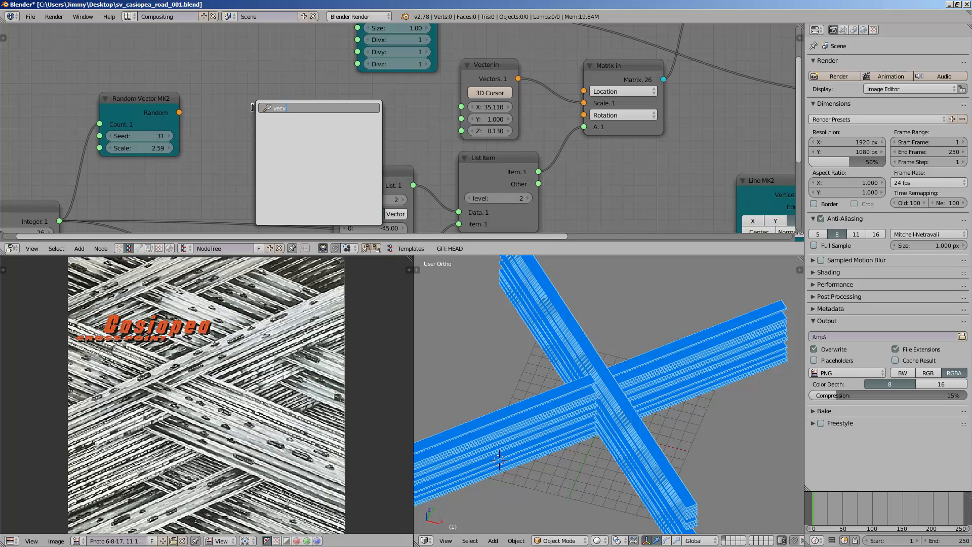
pyautogui.press('Return')
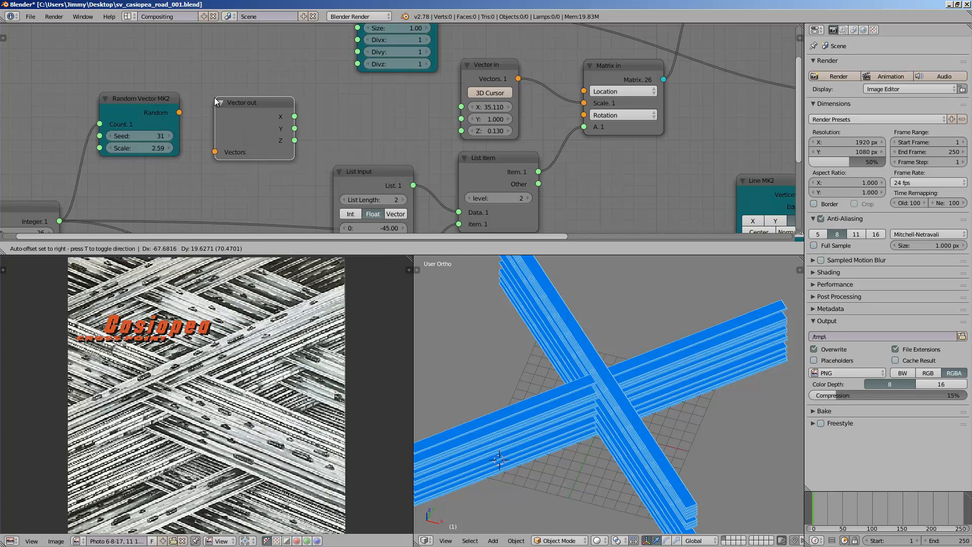
pyautogui.click(215, 101)
pyautogui.moveTo(148, 97); pyautogui.dragTo(212, 153)
pyautogui.moveTo(269, 118); pyautogui.dragTo(249, 117)
pyautogui.press('x')
# Step: Add a Vector Rewire node and connect Random Vector MK2's Random output to its Vectors input
pyautogui.hotkey('alt', 'space')
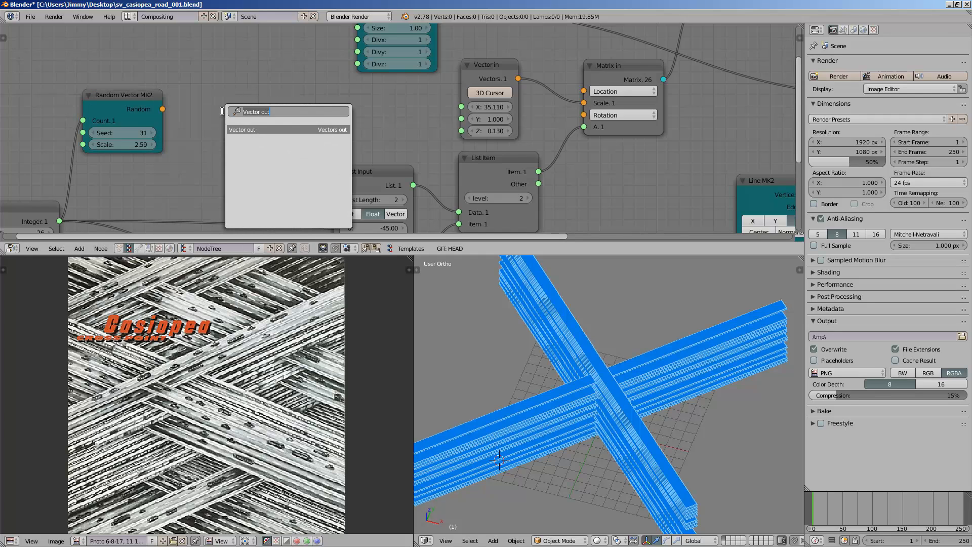
pyautogui.write('rewi')
pyautogui.press('Return')
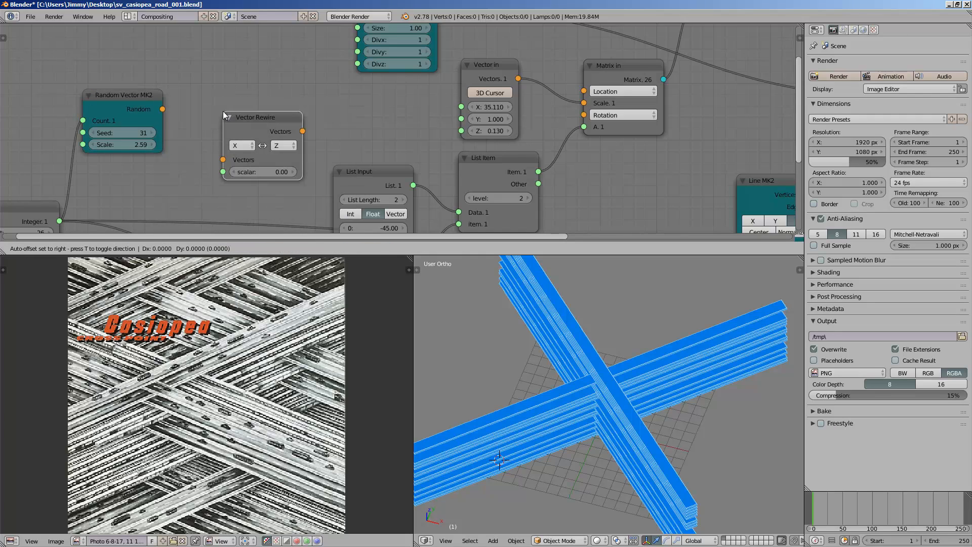
pyautogui.click(222, 111)
pyautogui.moveTo(162, 109); pyautogui.dragTo(223, 160)
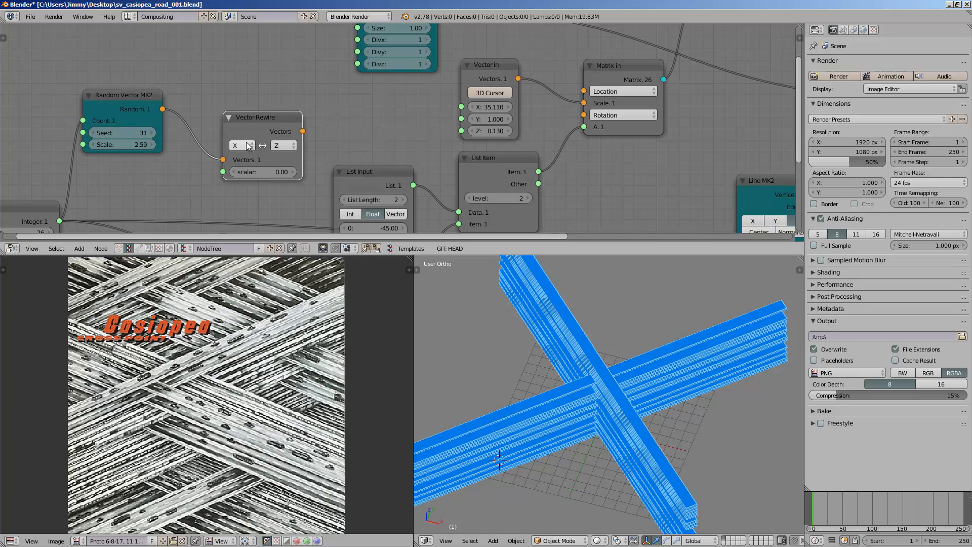
# Step: Set Vector Rewire to swap Scalar with Z and connect its Vectors output to Matrix in's Location
pyautogui.click(241, 145)
pyautogui.click(251, 96)
pyautogui.moveTo(302, 131); pyautogui.dragTo(584, 91)
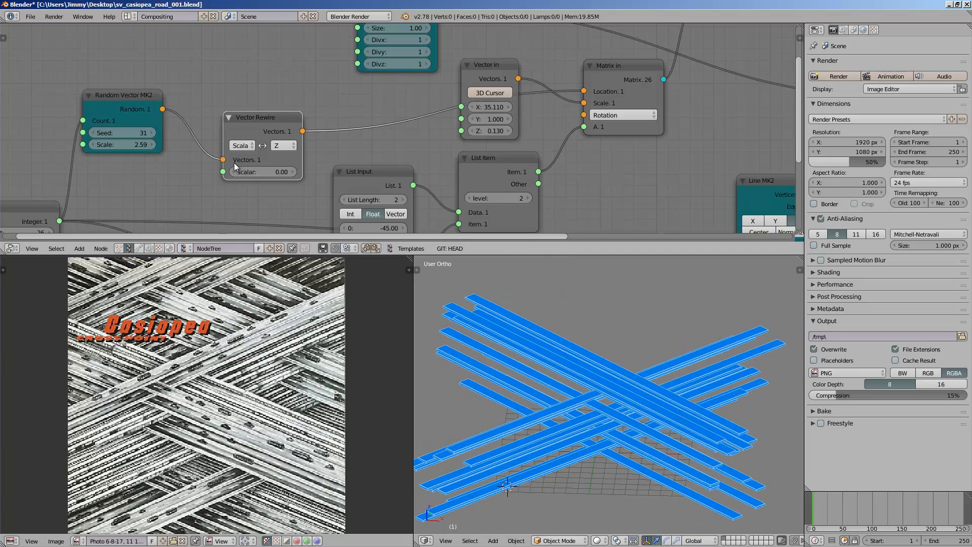
# Step: Try a scalar of 1.56 in the Vector Rewire node and reset it to 0
pyautogui.moveTo(236, 172); pyautogui.dragTo(257, 175)
pyautogui.click(257, 175)
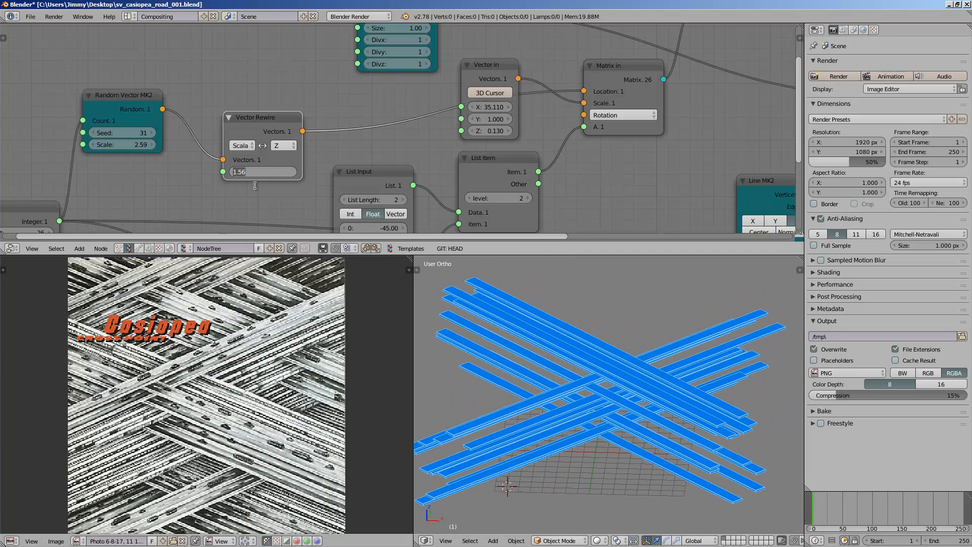
pyautogui.write('0')
pyautogui.press('Return')
# Step: Set Random Vector MK2's Seed to 81 for a different plank arrangement
pyautogui.moveTo(126, 128); pyautogui.dragTo(177, 129)
pyautogui.scroll(2, 576, 423)
pyautogui.moveTo(575, 424); pyautogui.dragTo(573, 391, button='middle')
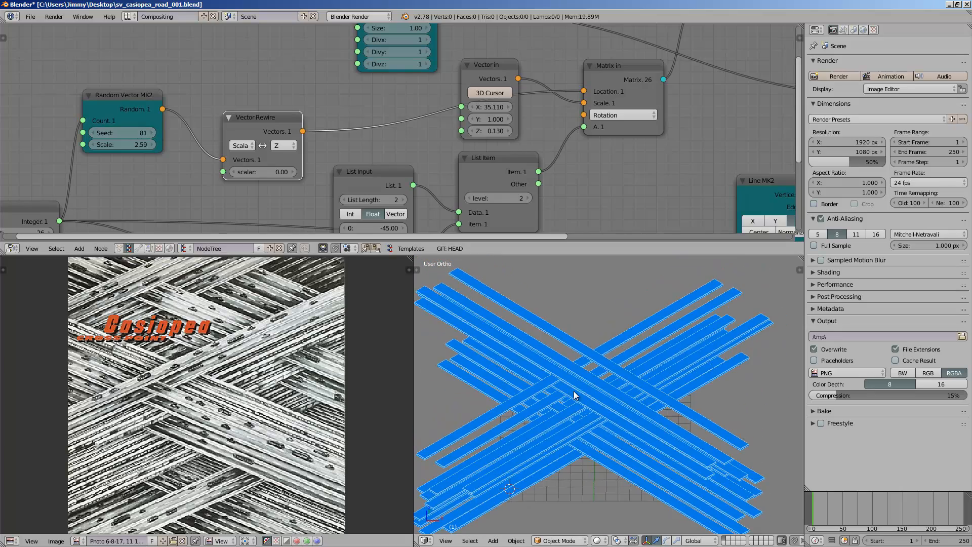
# Step: Turn on Matcap and Ambient Occlusion shading for the 3D viewport
pyautogui.click(799, 269)
pyautogui.moveTo(616, 434); pyautogui.dragTo(612, 424, button='middle')
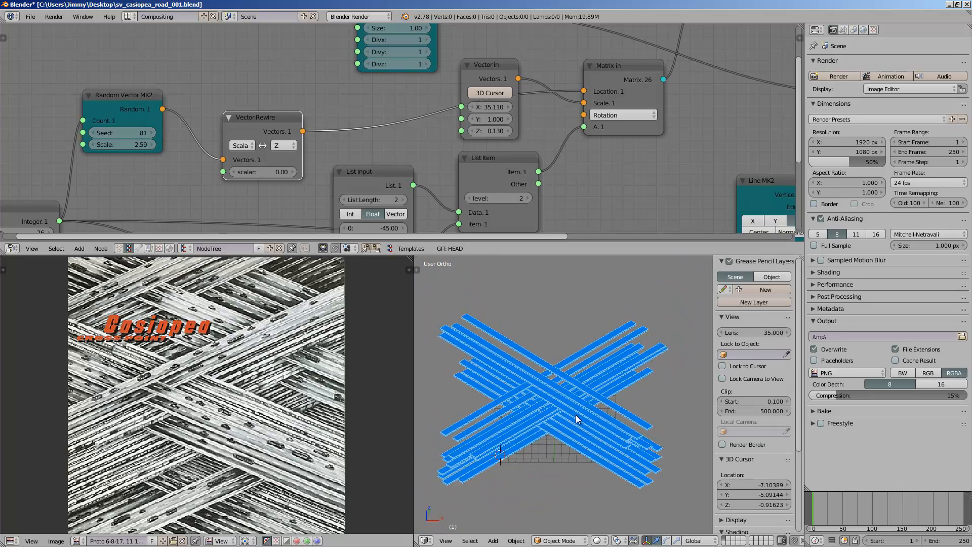
pyautogui.scroll(3, 561, 384)
pyautogui.scroll(-5, 742, 467)
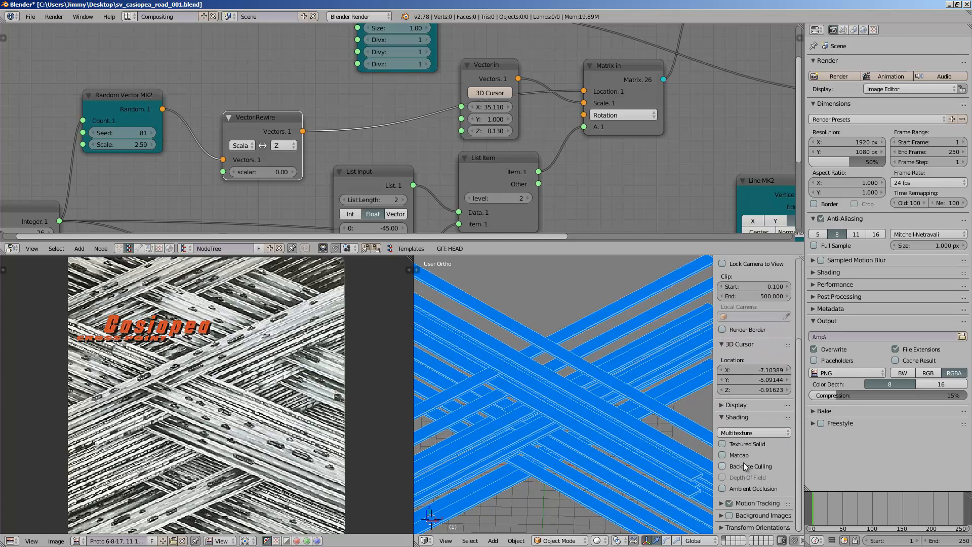
pyautogui.click(730, 454)
pyautogui.scroll(-2, 743, 464)
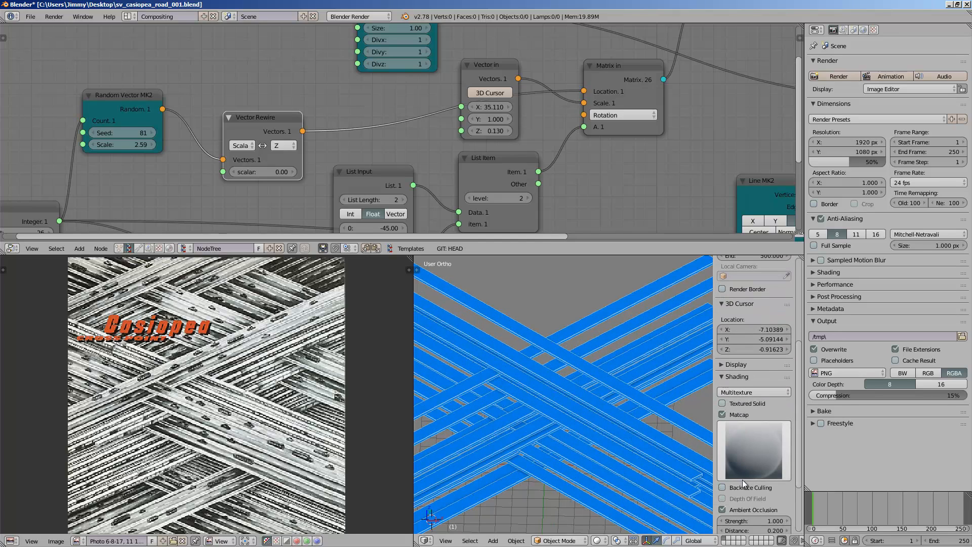
# Step: Set Line MK2's Step to 0.46 to widen the vertical spacing between the stacked planks
pyautogui.moveTo(569, 414); pyautogui.dragTo(616, 393, button='middle')
pyautogui.moveTo(531, 171); pyautogui.dragTo(372, 72, button='middle')
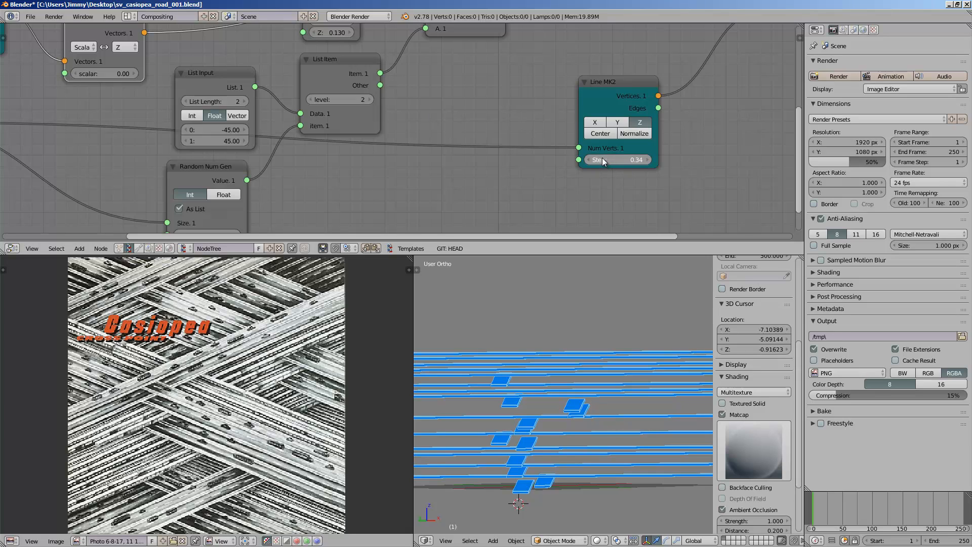
pyautogui.keyDown('ctrl'); pyautogui.scroll(3, 600, 160); pyautogui.keyUp('ctrl')
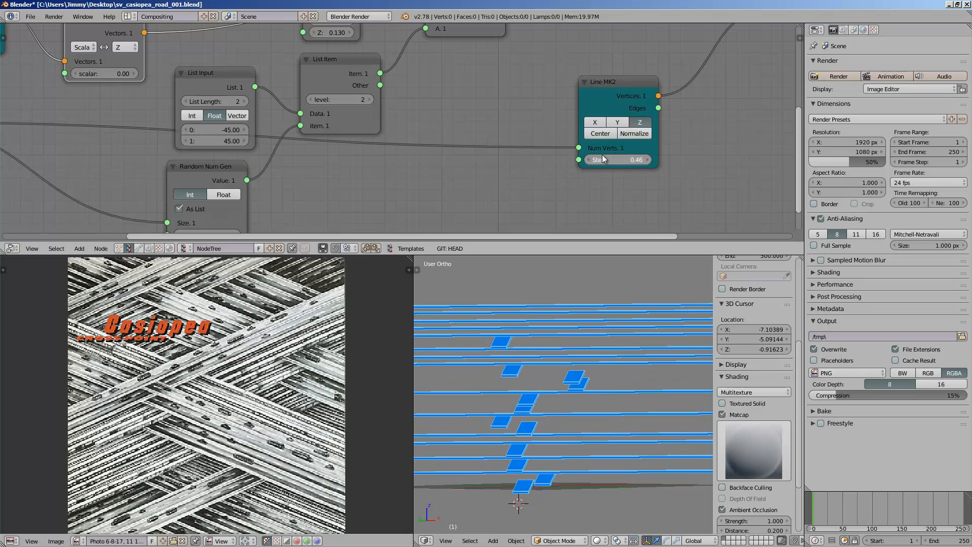
pyautogui.moveTo(516, 267); pyautogui.dragTo(493, 354, button='middle')
pyautogui.scroll(-3, 342, 151)
# Step: Set the integer node that drives the plank count to 100 and save the file
pyautogui.moveTo(342, 151); pyautogui.dragTo(607, 163, button='middle')
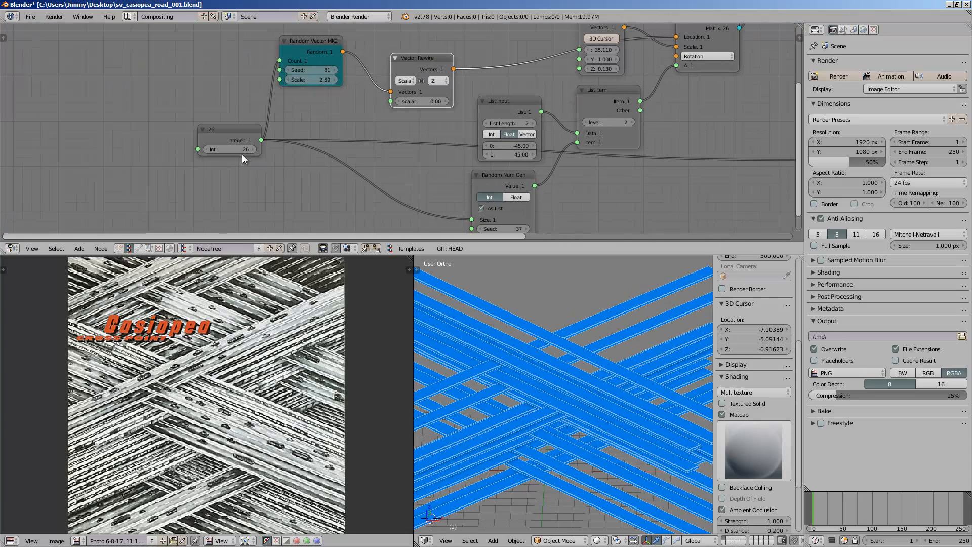
pyautogui.write('100')
pyautogui.press('Return')
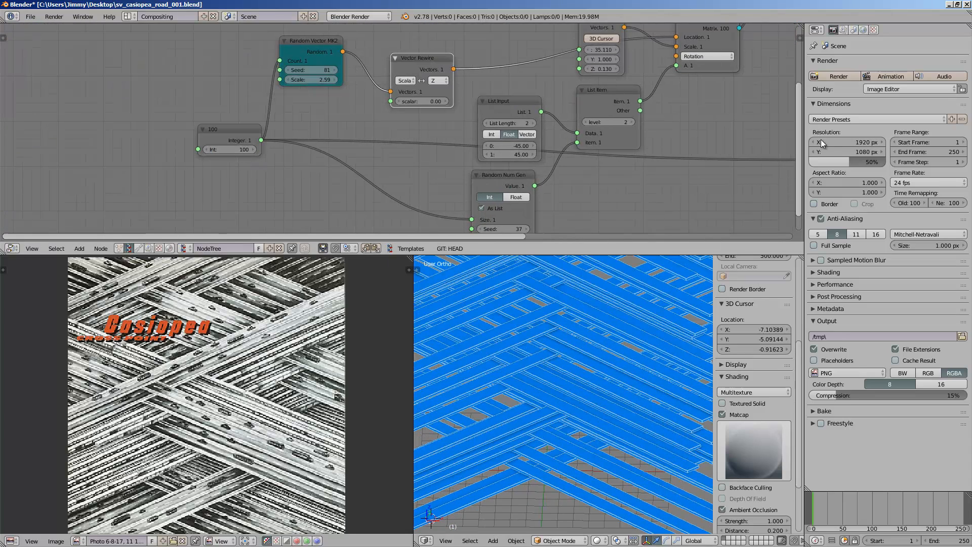
pyautogui.scroll(2, 575, 410)
pyautogui.moveTo(574, 411); pyautogui.dragTo(580, 387, button='middle')
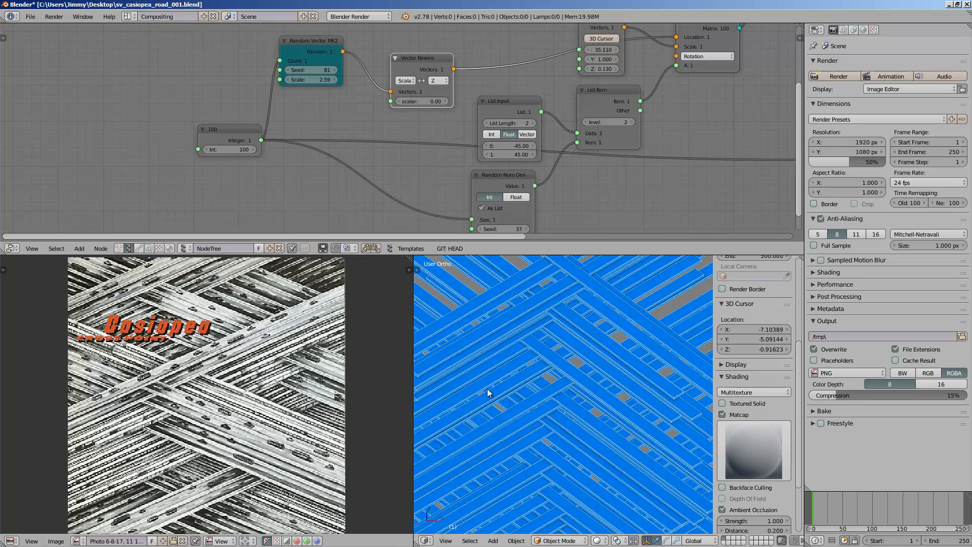
pyautogui.moveTo(487, 390); pyautogui.dragTo(478, 390, button='middle')
pyautogui.hotkey('ctrl', 's')
pyautogui.click(492, 374)
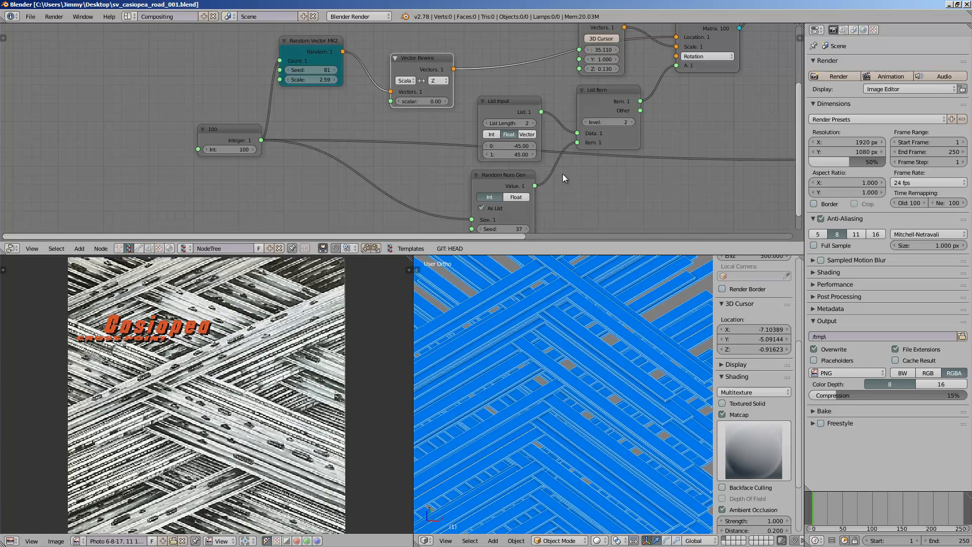
# Step: Reposition the Viewer Draw node beside Matrix Apply and save the file
pyautogui.moveTo(778, 143); pyautogui.dragTo(475, 147, button='middle')
pyautogui.moveTo(758, 96)
pyautogui.mouseDown(button='middle')
pyautogui.moveTo(542, 141)
pyautogui.moveTo(521, 178)
pyautogui.mouseUp(button='middle')
pyautogui.moveTo(530, 131); pyautogui.dragTo(548, 114)
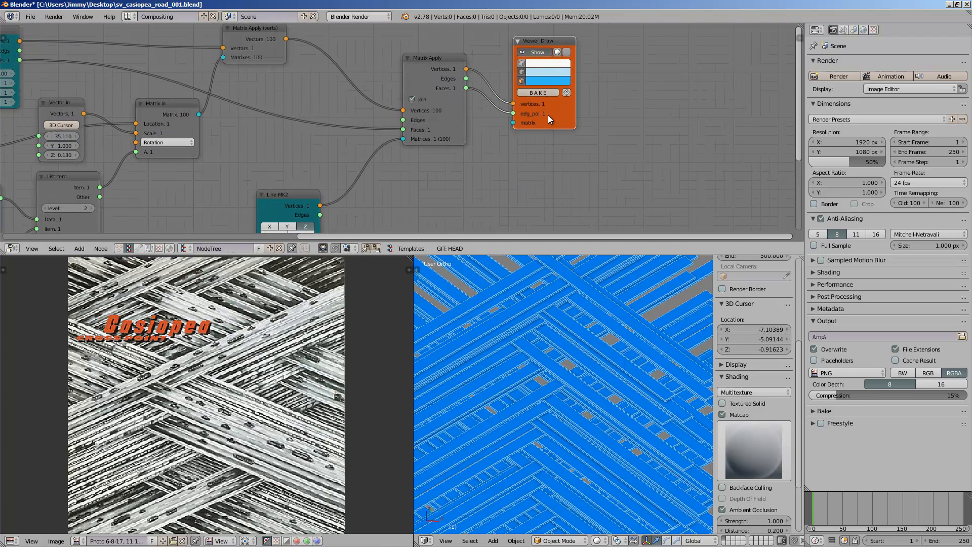
pyautogui.hotkey('ctrl', 's')
pyautogui.click(548, 115)
# Step: Set Viewer Draw's edge color to black
pyautogui.scroll(-5, 755, 344)
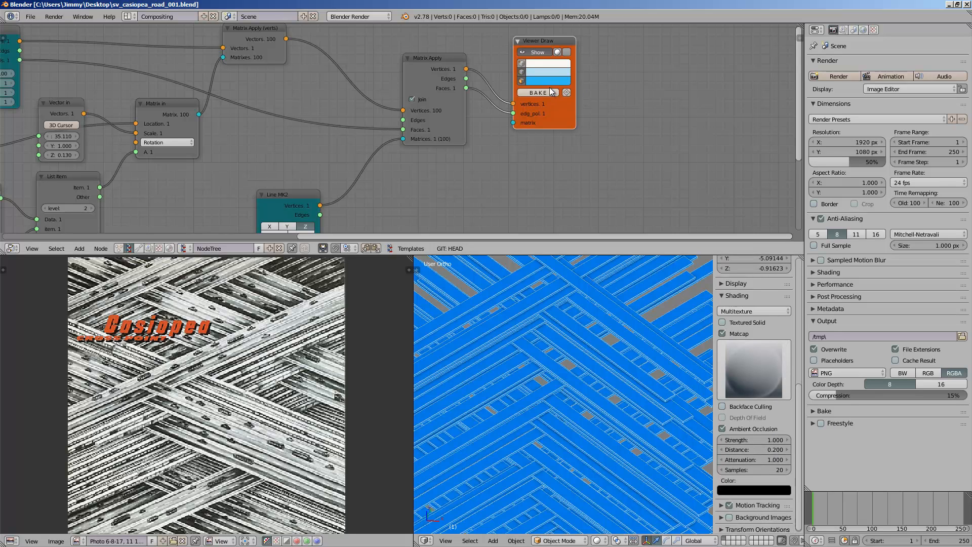
pyautogui.click(549, 81)
pyautogui.click(544, 70)
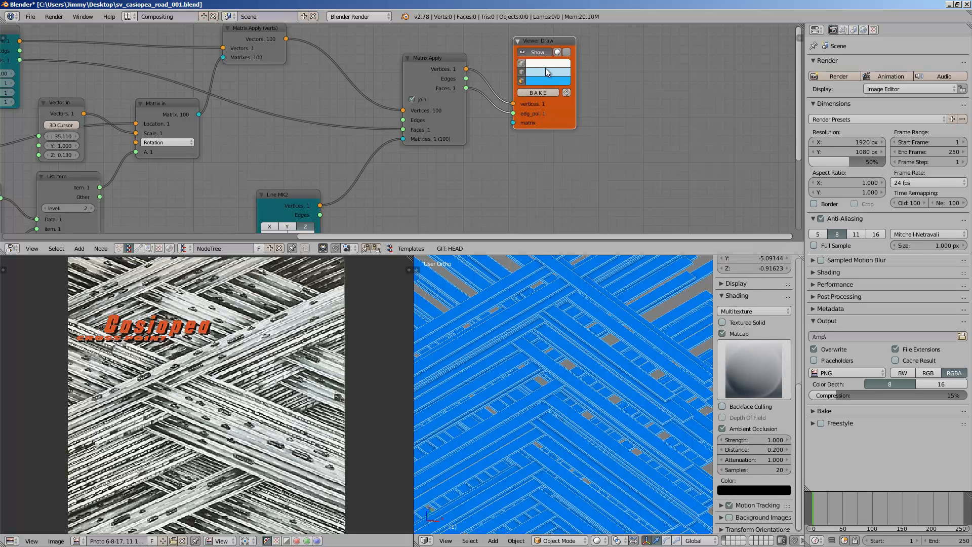
pyautogui.click(545, 72)
pyautogui.moveTo(602, 110); pyautogui.dragTo(603, 150)
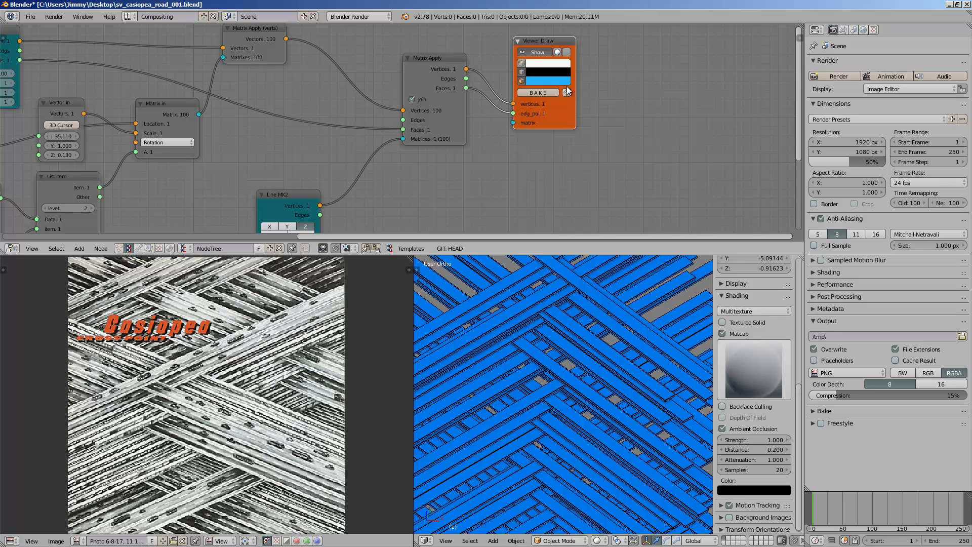
# Step: Change Viewer Draw's face color to a pale bluish white, about R 0.823, G 0.884, B 0.899
pyautogui.click(548, 83)
pyautogui.click(557, 115)
pyautogui.click(564, 121)
pyautogui.click(565, 123)
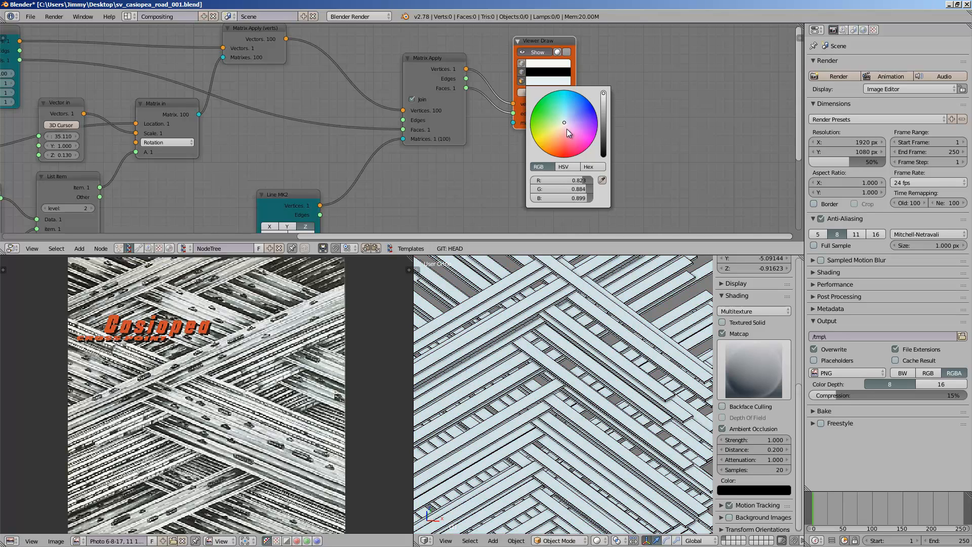
# Step: Examine the roads on the reference cover up close, compare them with the plank stack, and save the file
pyautogui.keyDown('shift'); pyautogui.moveTo(602, 356); pyautogui.dragTo(635, 333, button='middle'); pyautogui.keyUp('shift')
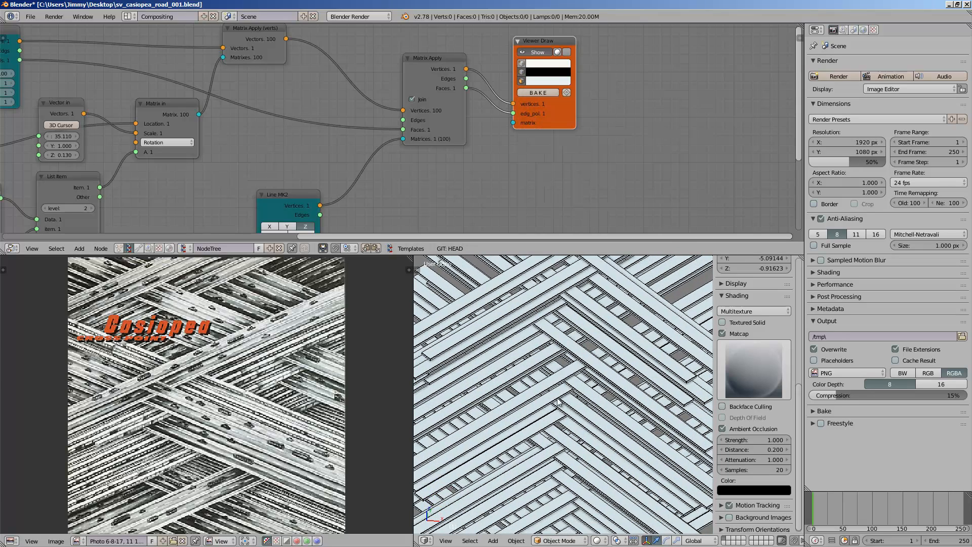
pyautogui.scroll(1, 124, 415)
pyautogui.scroll(4, 123, 411)
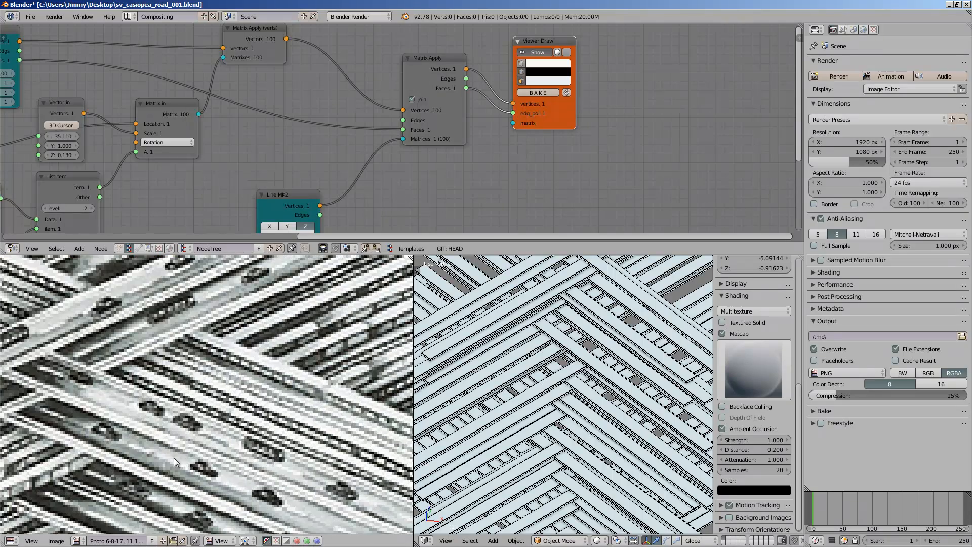
pyautogui.scroll(-3, 174, 458)
pyautogui.hotkey('ctrl', 's')
pyautogui.click(180, 452)
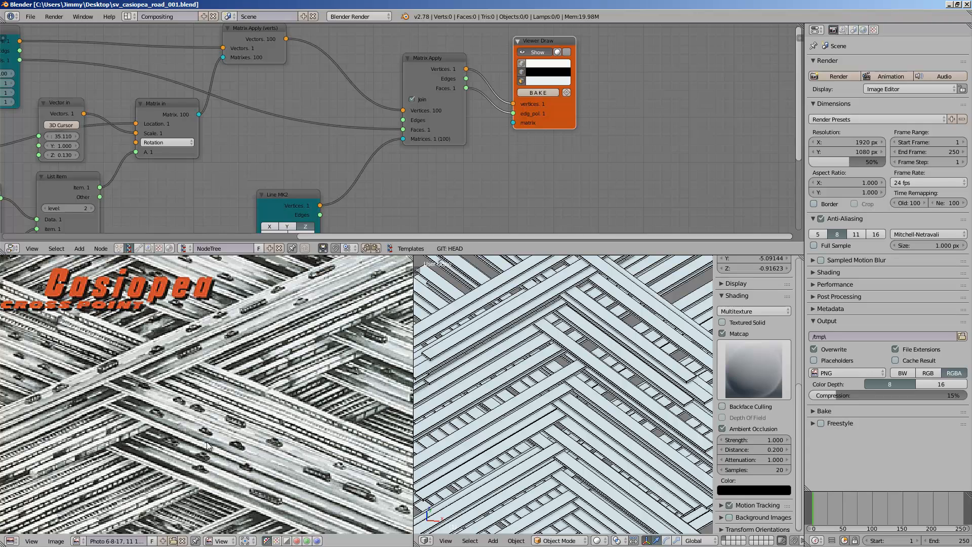
pyautogui.scroll(-2, 250, 444)
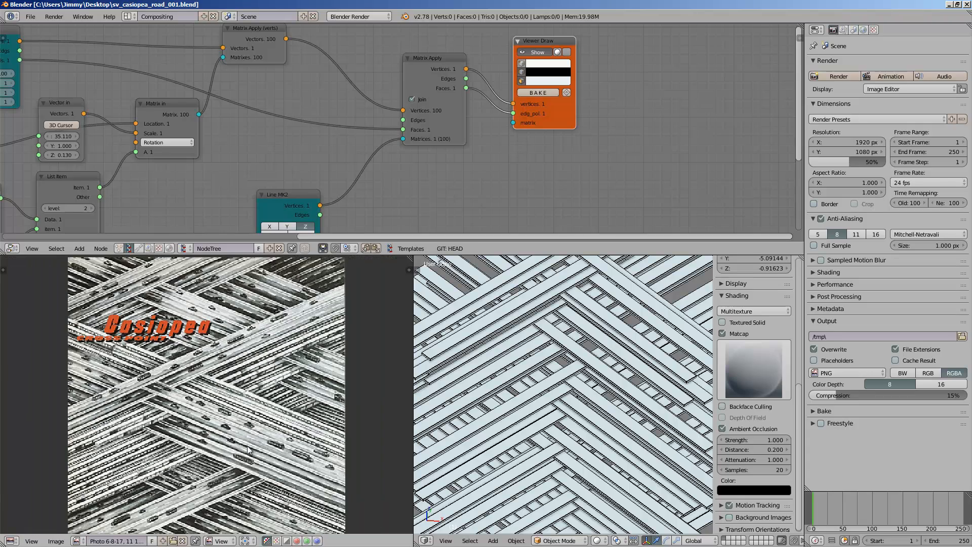
pyautogui.moveTo(563, 422); pyautogui.dragTo(629, 380, button='middle')
pyautogui.scroll(1, 641, 386)
pyautogui.hotkey('ctrl', 's')
pyautogui.click(629, 381)
# Step: Set Random Vector MK2's Scale to 6.37 to spread the planks further apart, and save the file
pyautogui.moveTo(122, 130); pyautogui.dragTo(324, 168, button='middle')
pyautogui.scroll(1, 324, 168)
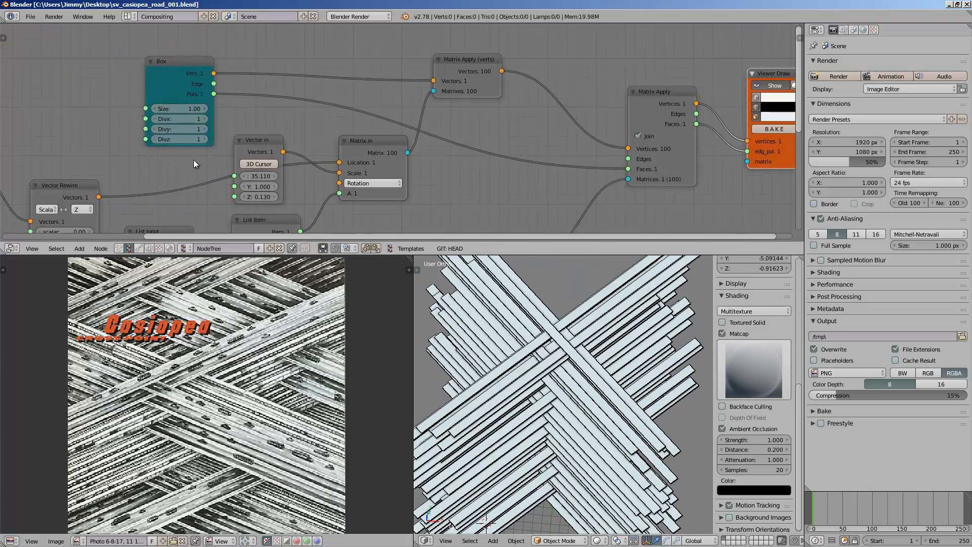
pyautogui.moveTo(193, 159); pyautogui.dragTo(399, 88, button='middle')
pyautogui.moveTo(168, 136); pyautogui.dragTo(226, 138)
pyautogui.scroll(-4, 406, 137)
pyautogui.moveTo(406, 224); pyautogui.dragTo(350, 169, button='middle')
pyautogui.hotkey('ctrl', 's')
pyautogui.click(288, 208)
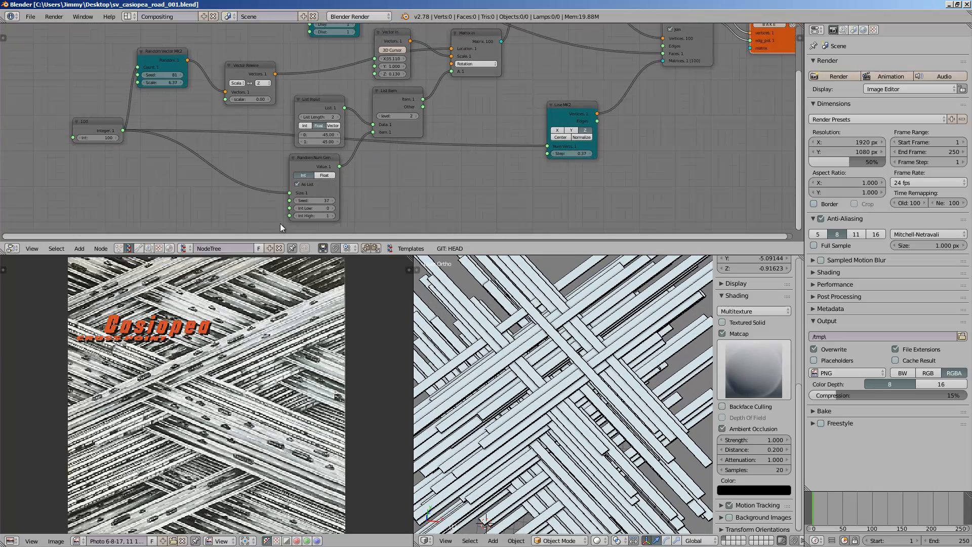
# Step: Rename the node tree to Casiopea_Roads and save the file
pyautogui.click(227, 249)
pyautogui.write('Casiopea Roads')
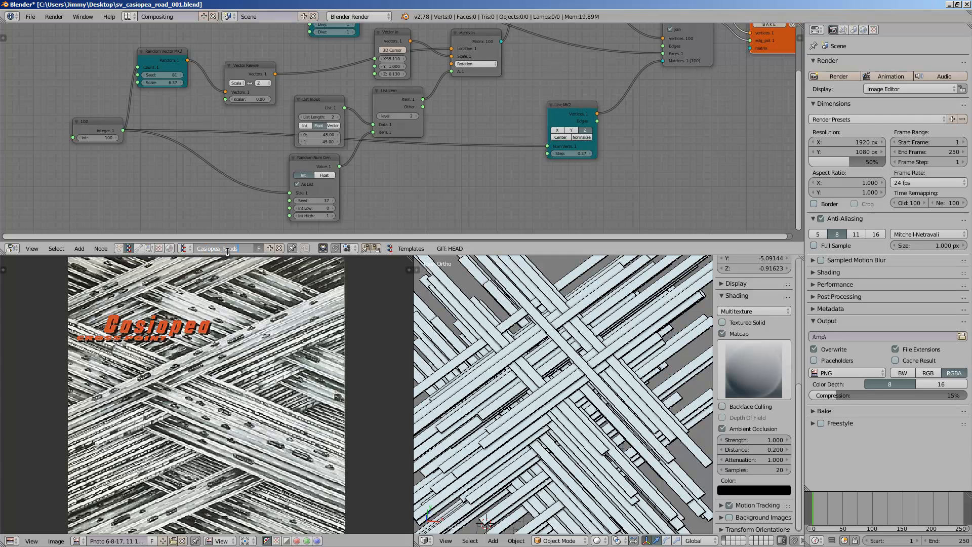
pyautogui.press('Return')
pyautogui.hotkey('ctrl', 's')
pyautogui.click(229, 251)
pyautogui.moveTo(590, 409); pyautogui.dragTo(592, 429, button='middle')
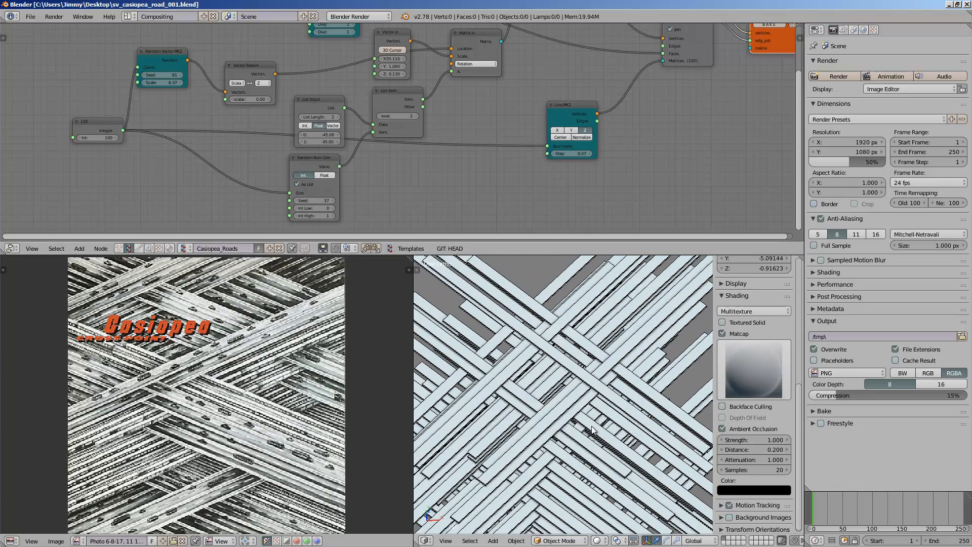